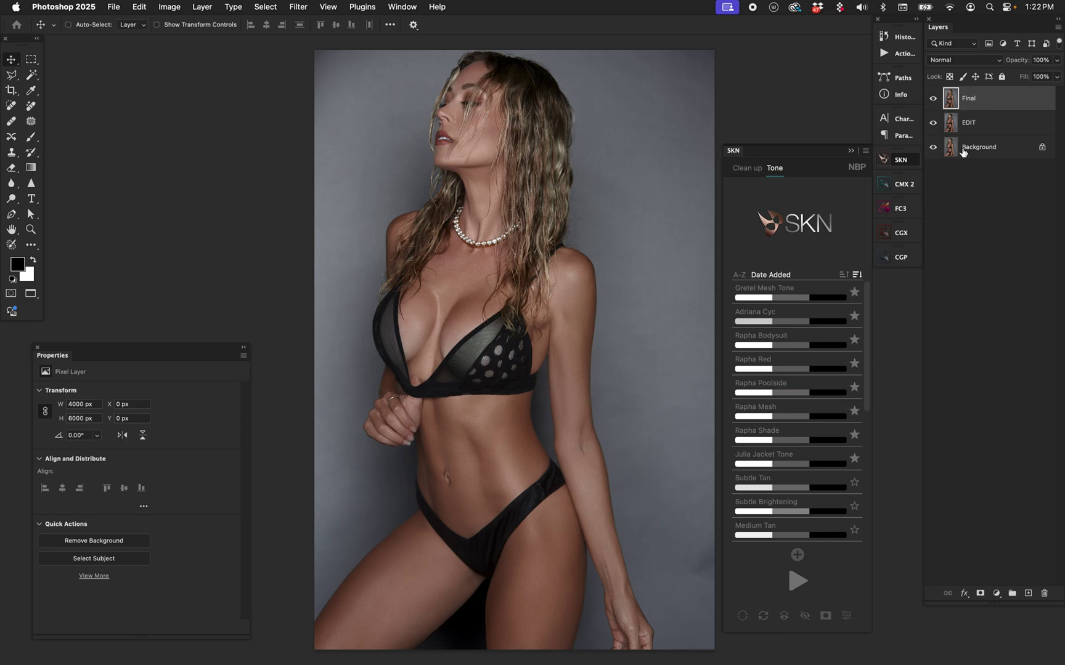
Generate the SKN Tone group above the Final layer and preview its skin mask
left_click(831, 584)
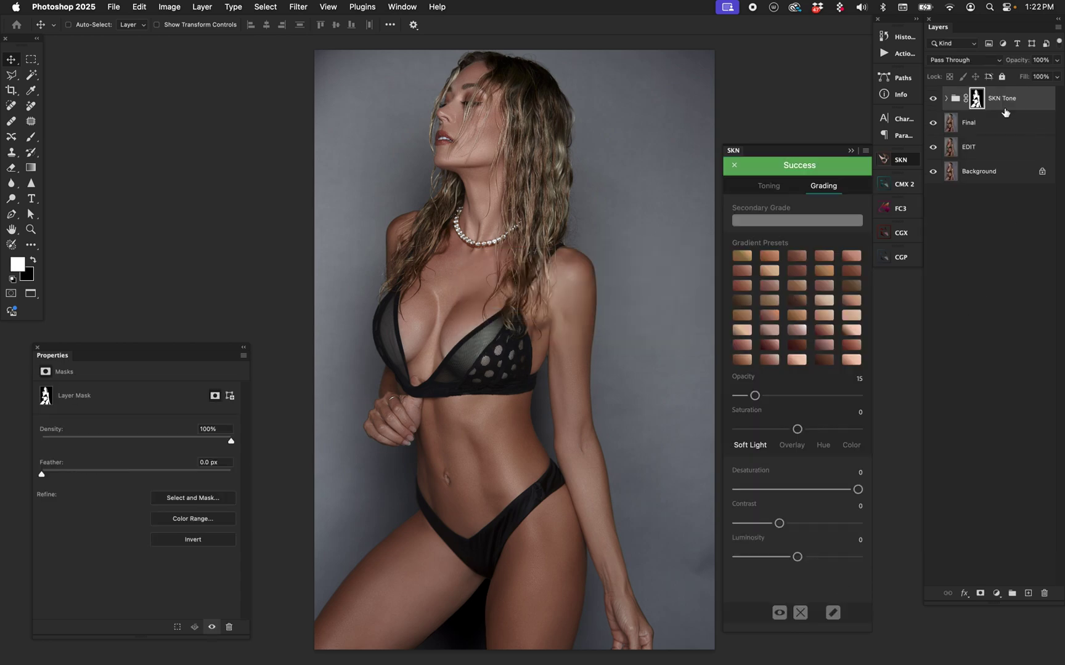
left_click(776, 616)
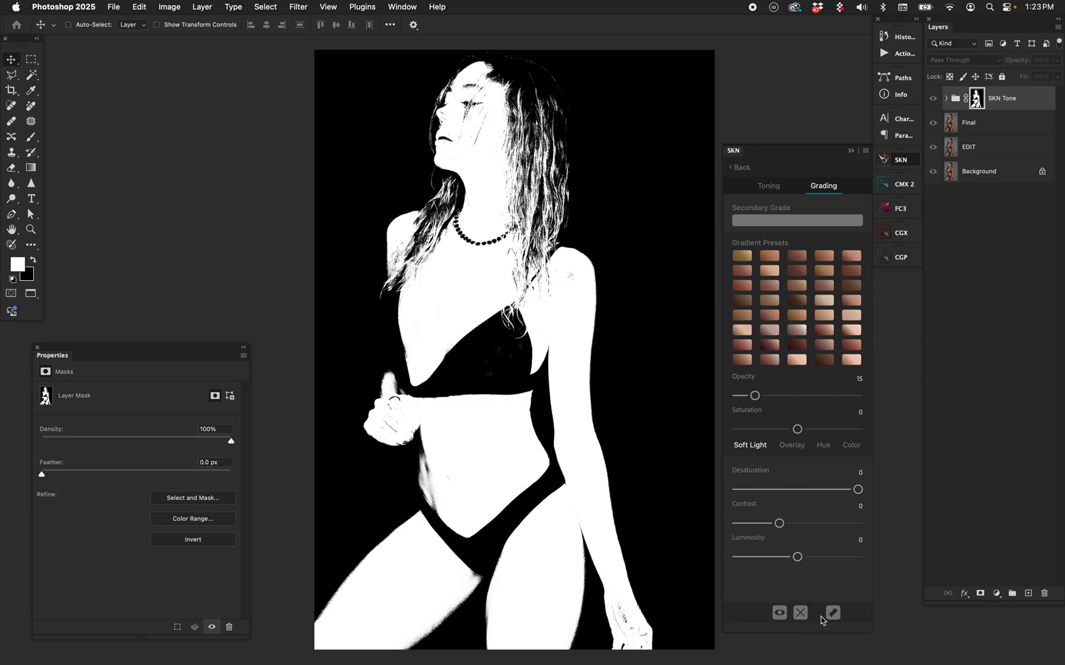
left_click(779, 612)
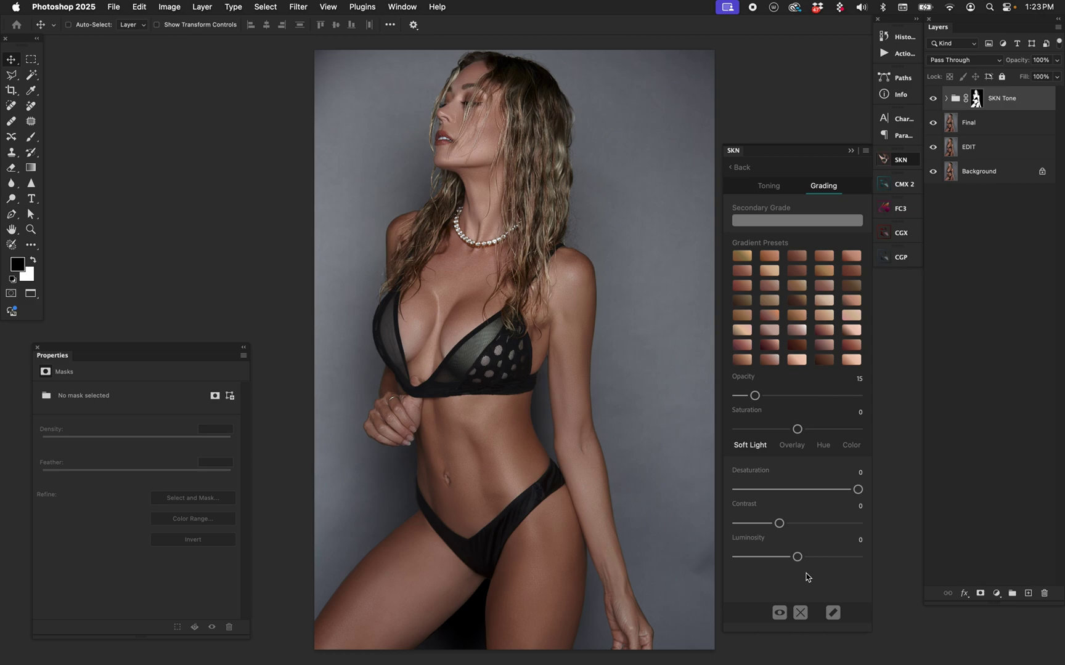
Set the toning desaturation to -10 and the midtones brightness to 38, comparing the image with and without the SKN Tone group
left_click(778, 186)
left_click(815, 187)
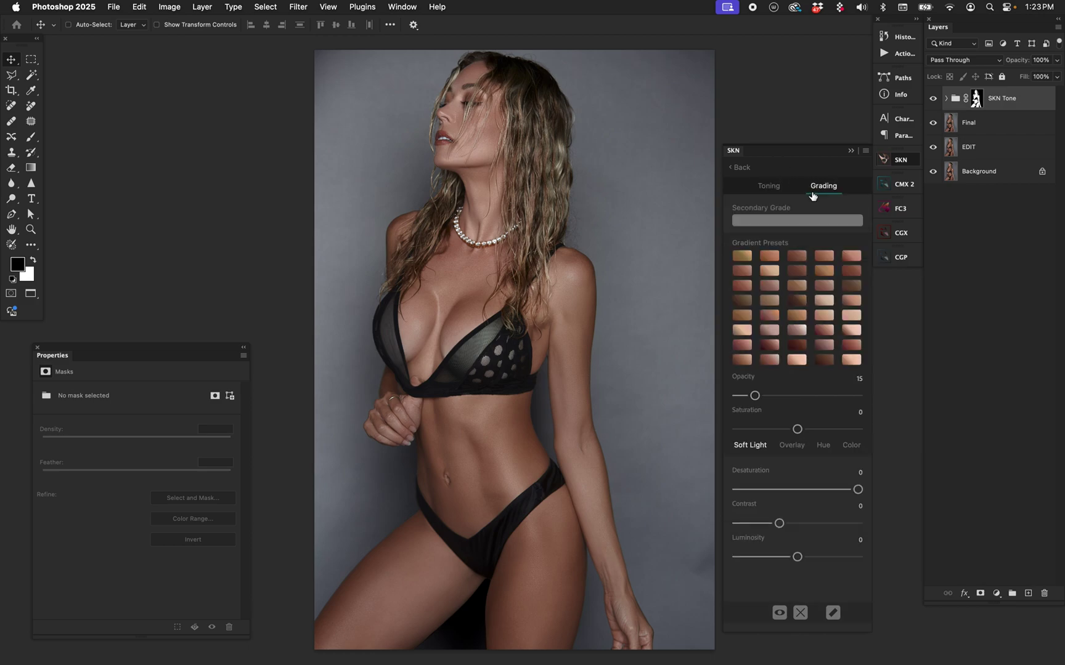
left_click(774, 190)
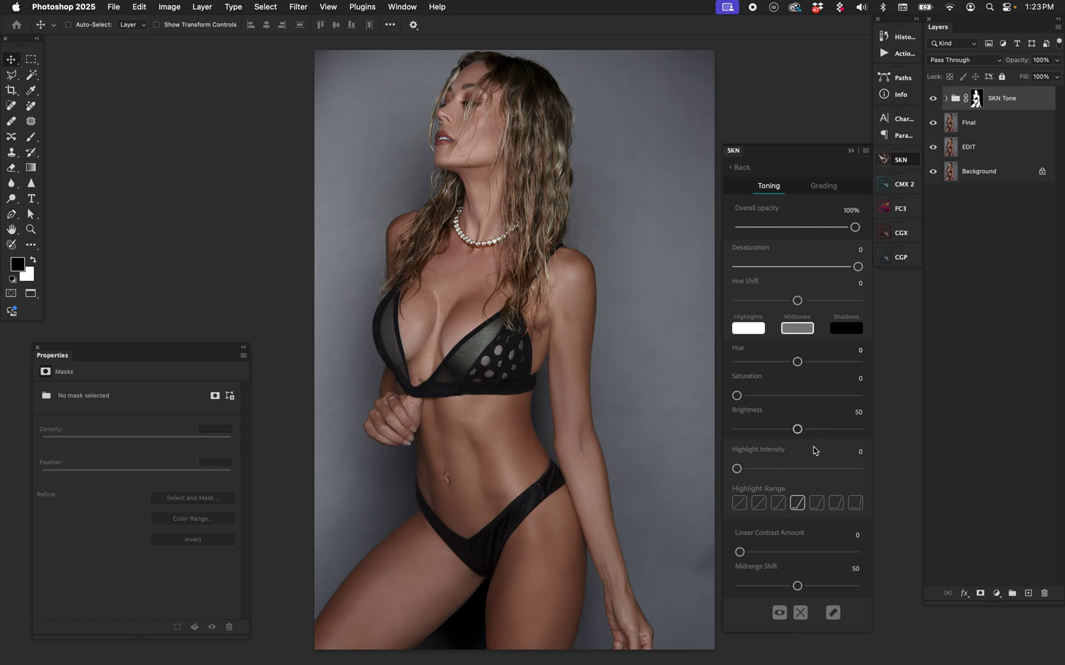
left_click_drag(798, 431, 770, 429)
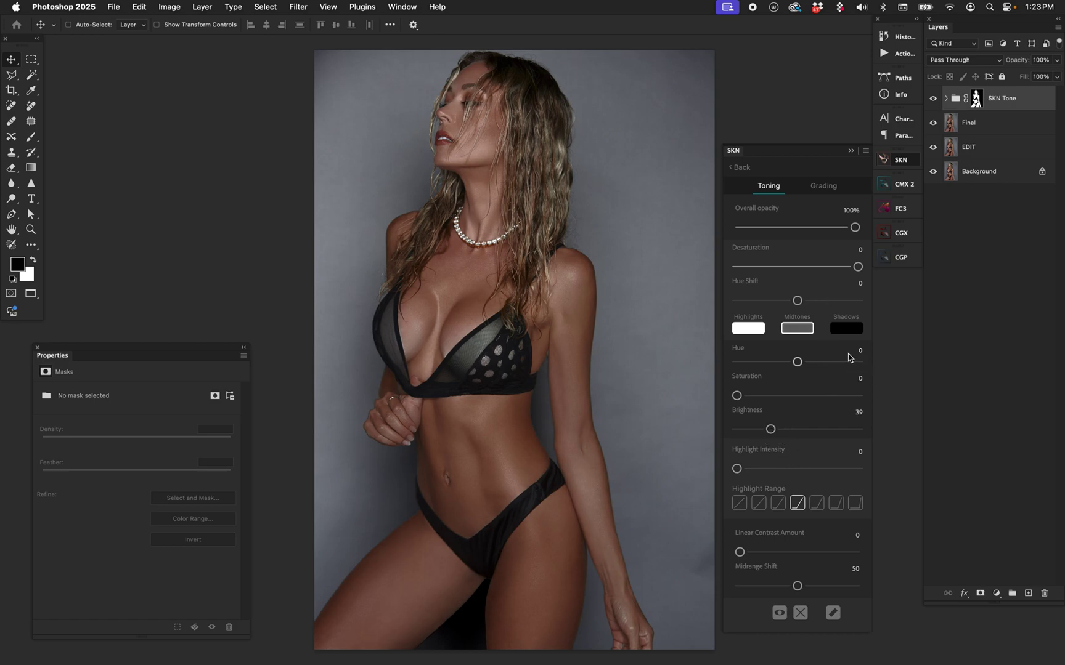
left_click_drag(858, 267, 847, 268)
left_click_drag(773, 429, 768, 429)
left_click(933, 100)
left_click(934, 101)
Set highlight intensity to 50 with the second highlight range, midtones brightness to 37 and linear contrast amount to 18
left_click_drag(737, 469, 791, 469)
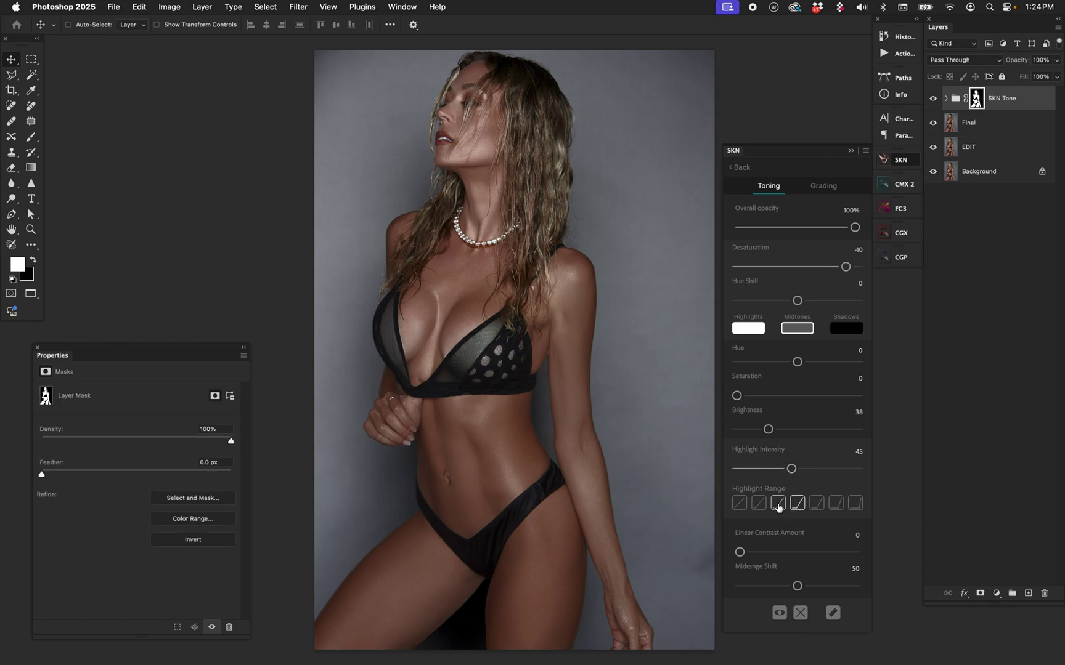
left_click(759, 503)
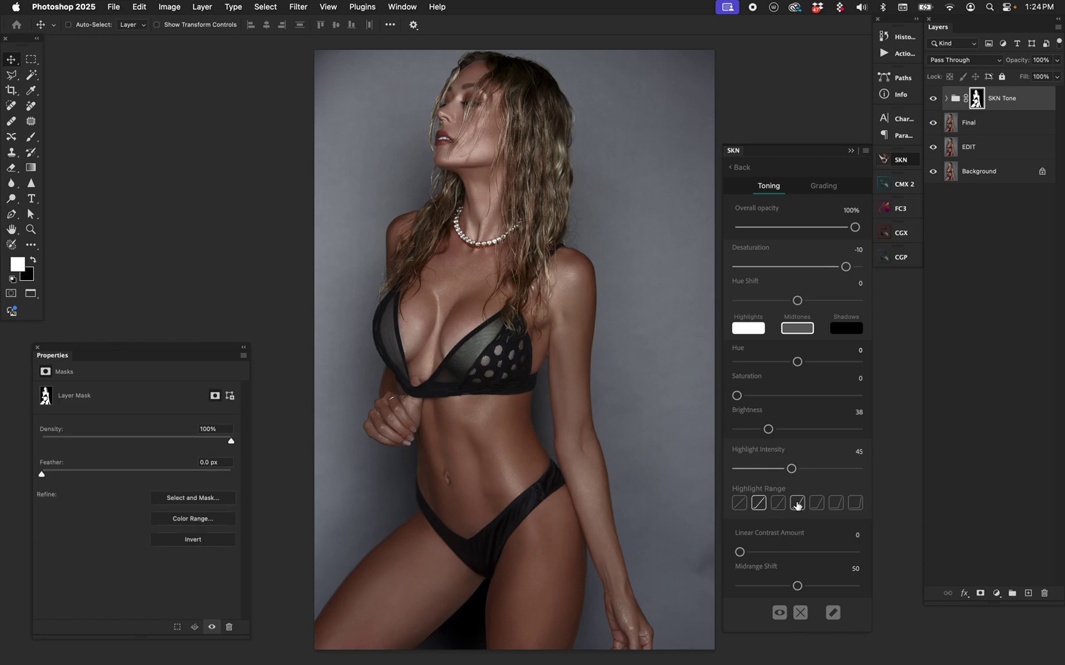
left_click_drag(793, 472, 798, 470)
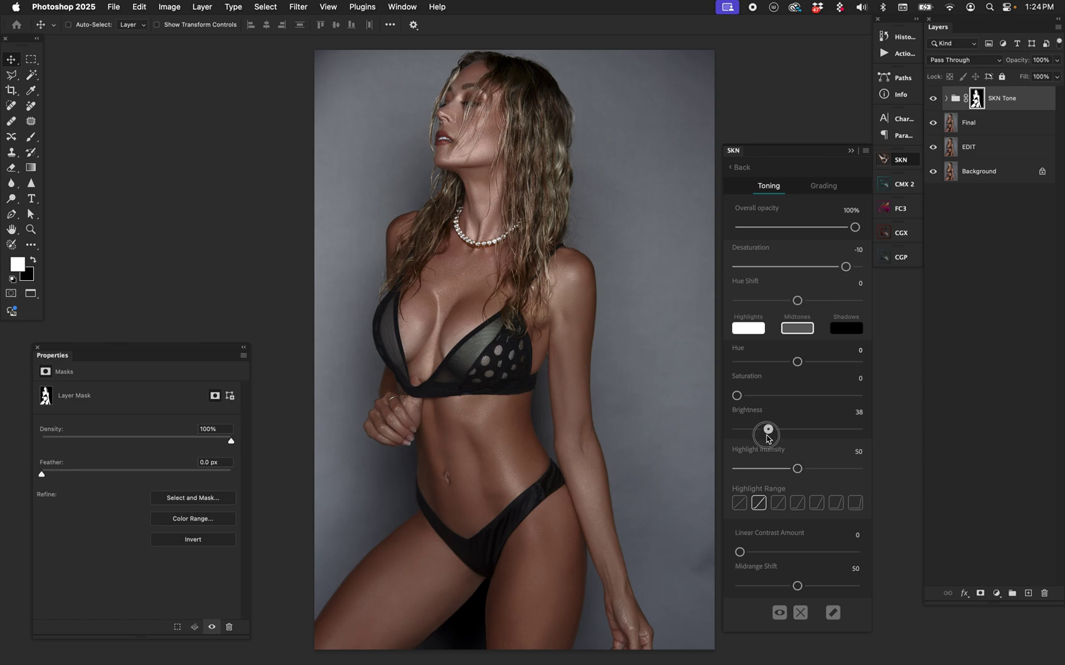
left_click_drag(747, 554, 767, 564)
Apply the first gradient preset, olive-gold, as the secondary grade and set its saturation to -9
left_click(816, 188)
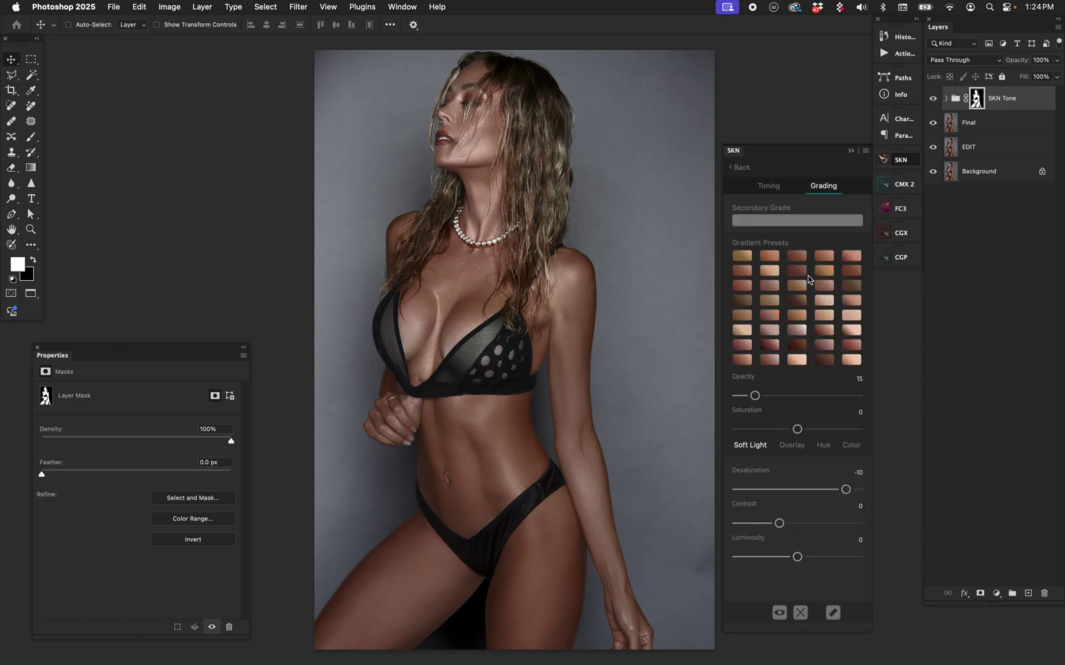
left_click(743, 257)
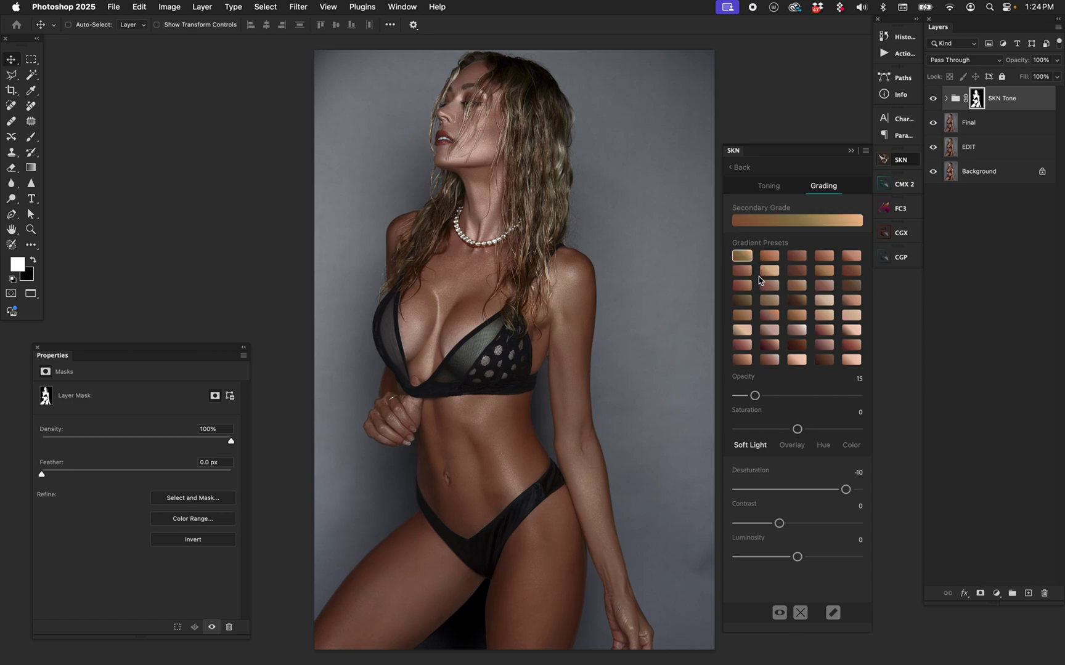
left_click(798, 429)
left_click_drag(797, 430, 792, 429)
Set the skin toning's overall opacity to 73% and compare the image with and without the SKN Tone group
left_click(776, 187)
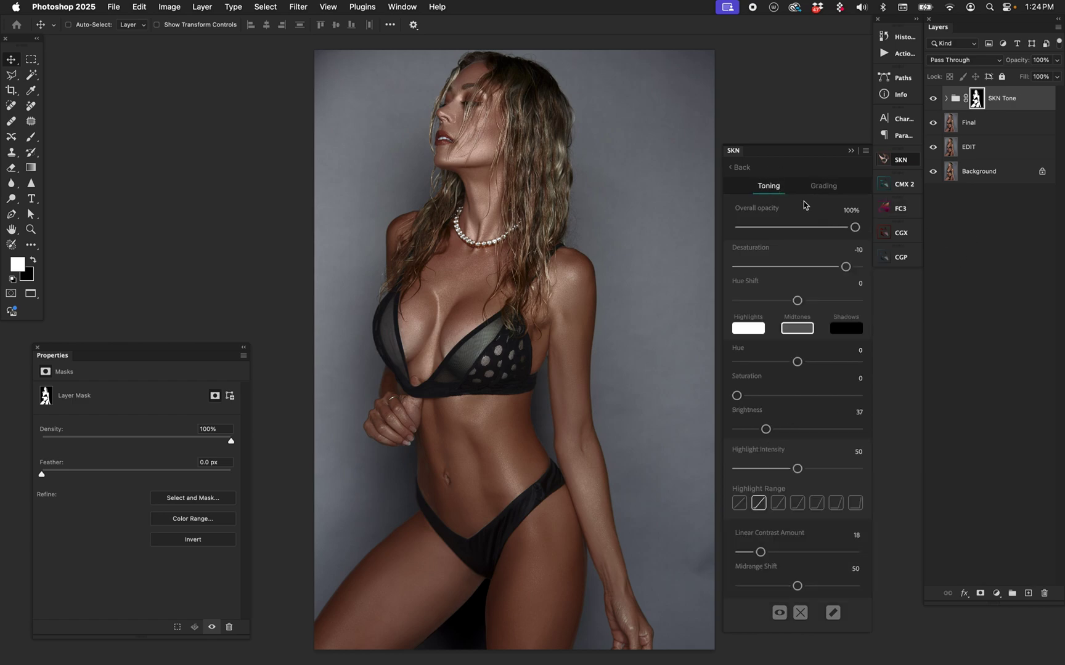
left_click_drag(857, 228, 823, 229)
left_click(933, 98)
left_click(932, 98)
Set highlight intensity to 80, try several highlight ranges and choose the third one
left_click_drag(797, 469, 833, 469)
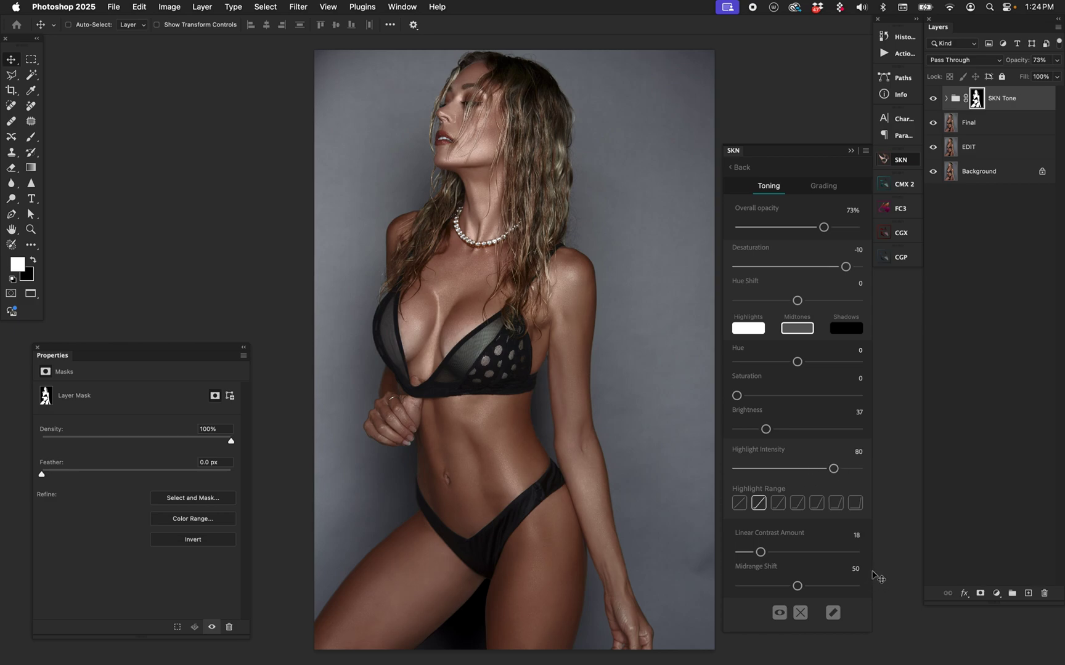
left_click(778, 503)
left_click(797, 503)
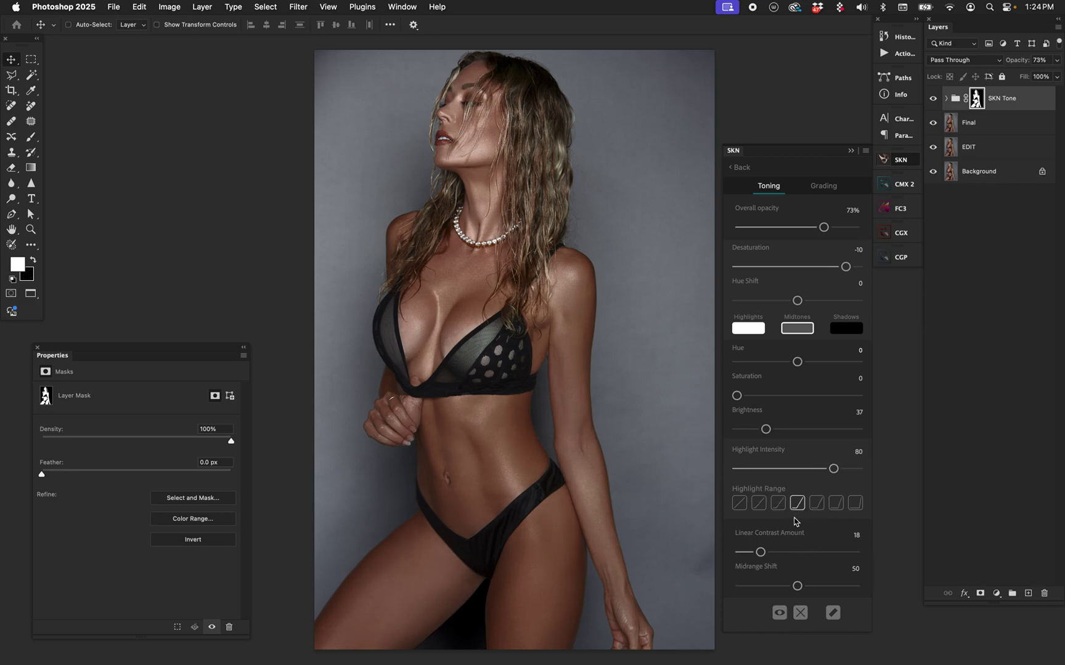
left_click(740, 503)
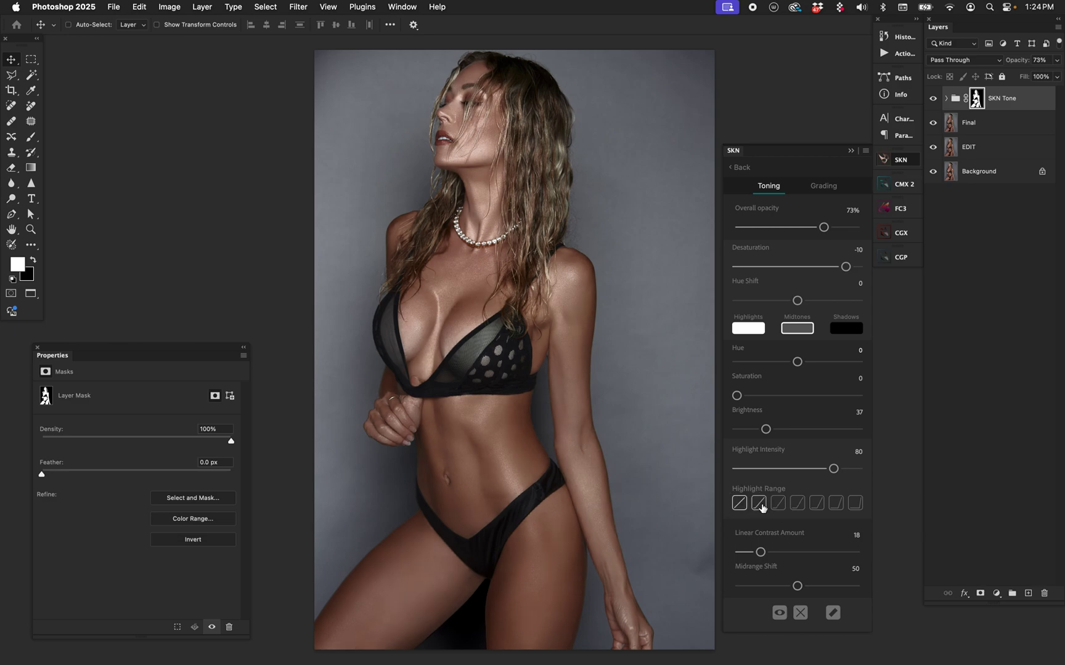
left_click(778, 503)
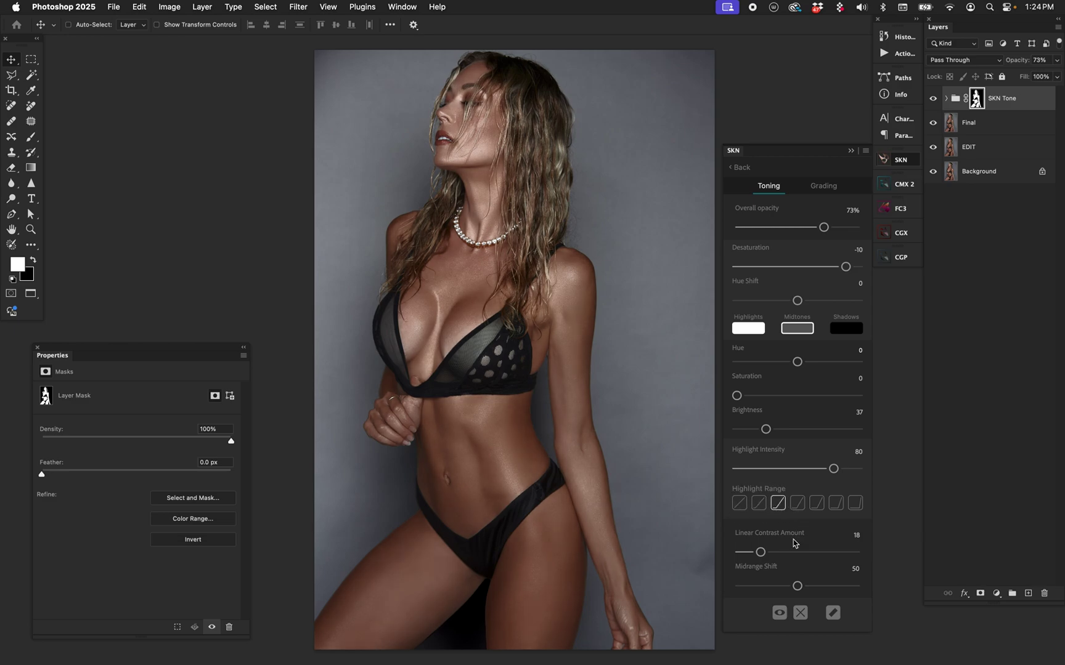
Set the linear contrast amount to 48, desaturation to -13 and the highlights brightness to 81
left_click_drag(760, 552, 795, 553)
left_click_drag(846, 267, 842, 268)
left_click(756, 333)
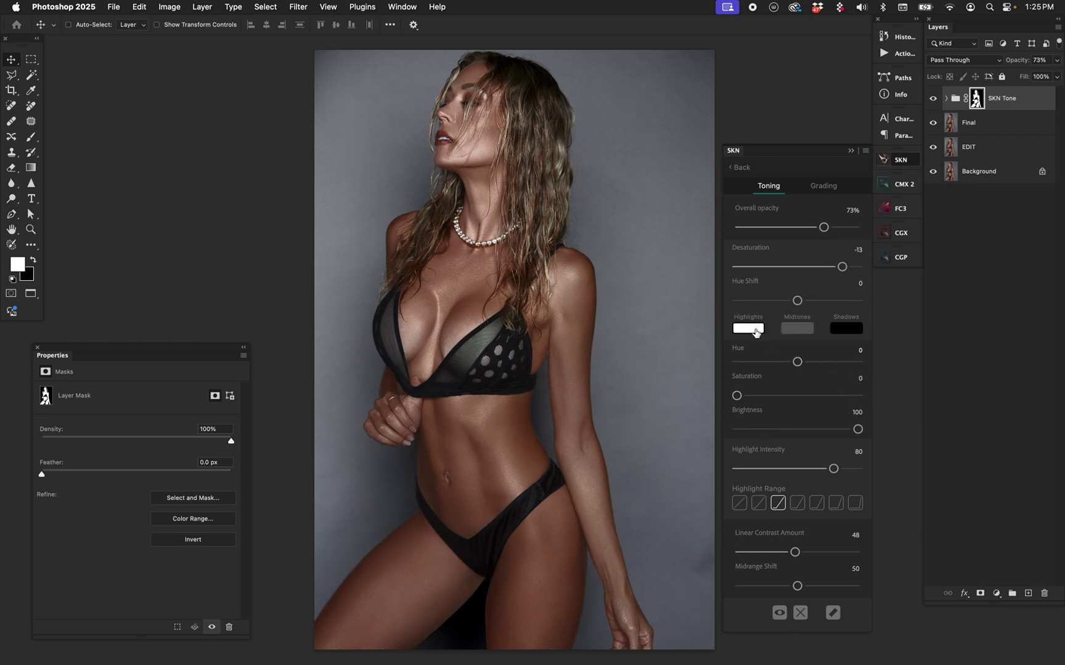
left_click_drag(857, 430, 791, 433)
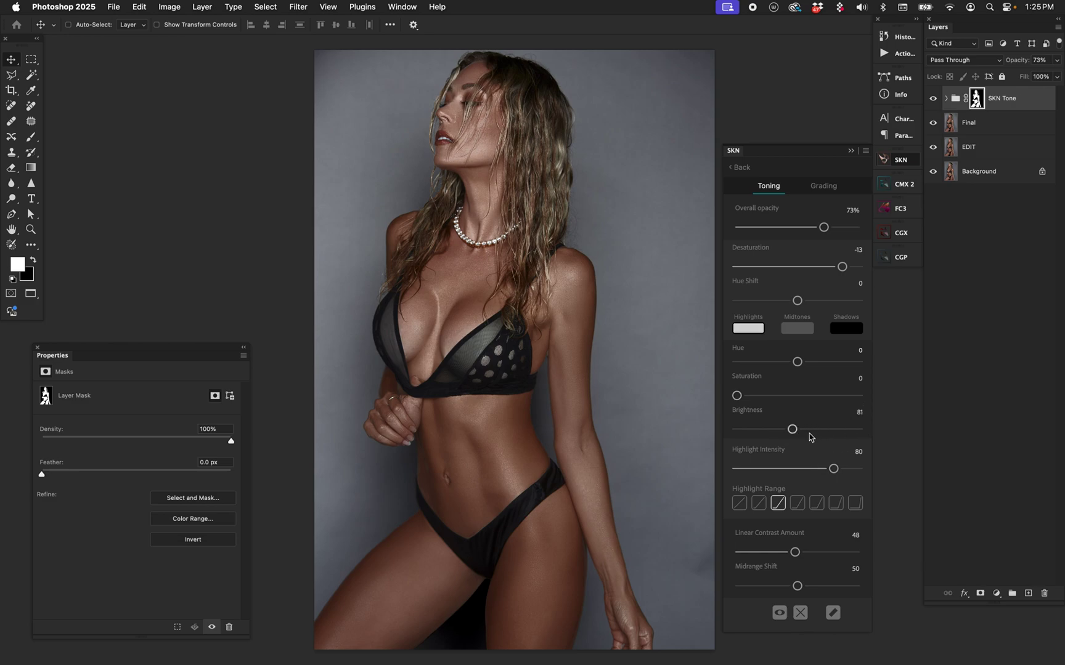
Set highlight intensity to 94 and check the result by hiding and showing the SKN Tone group
left_click_drag(834, 468, 850, 468)
left_click(932, 98)
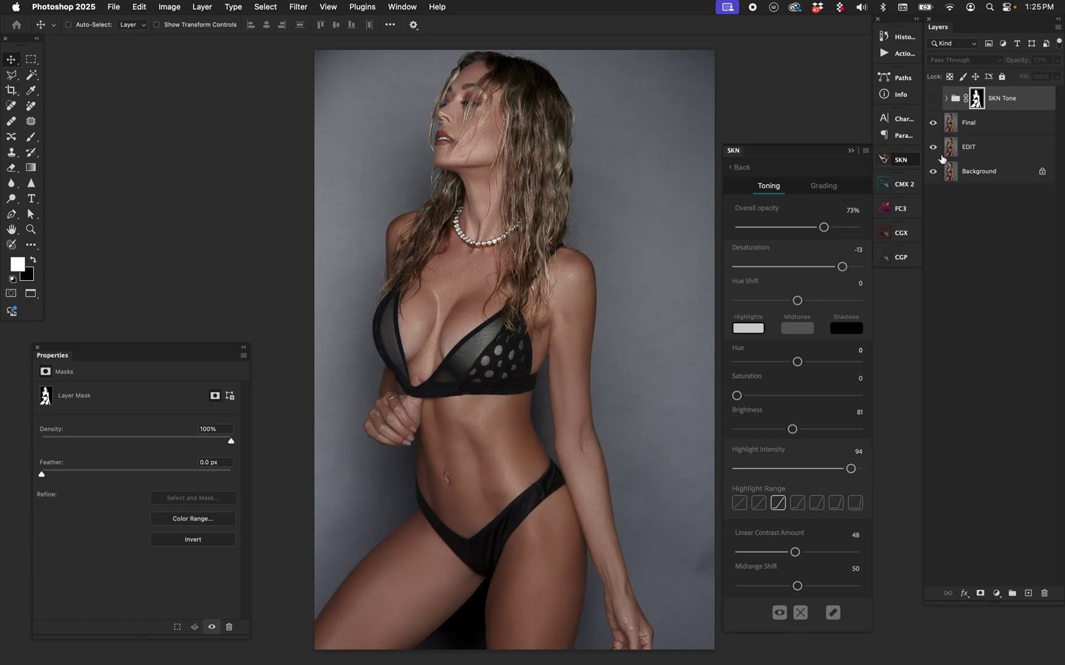
left_click(932, 98)
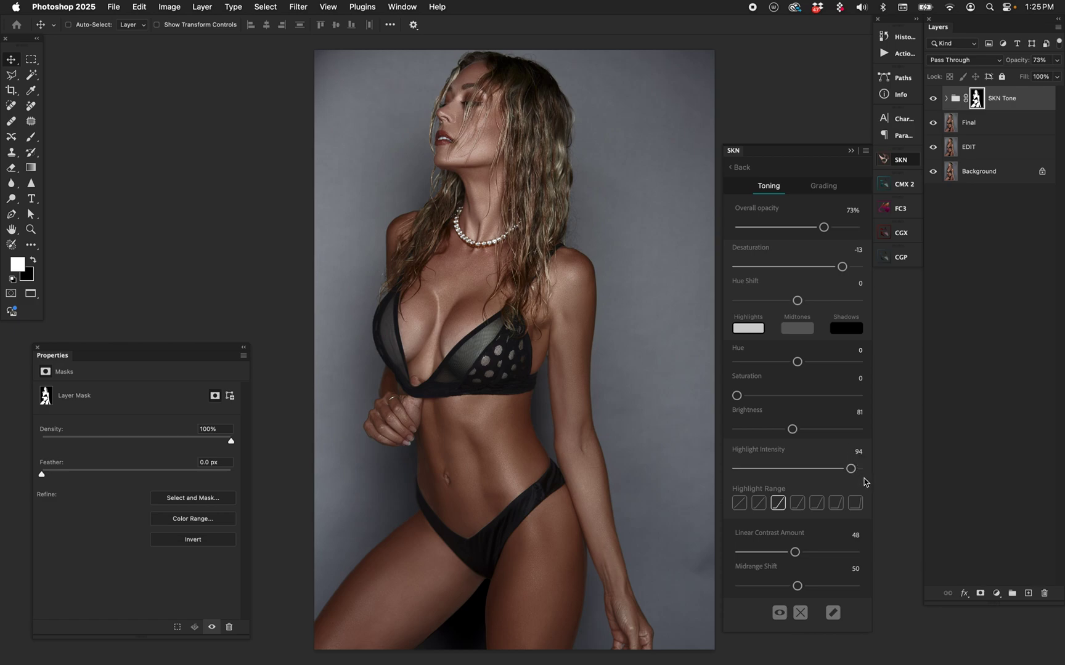
Set the gradient grade's opacity to 43, try the Overlay, Hue and Color blend modes, and return it to Soft Light
left_click(826, 187)
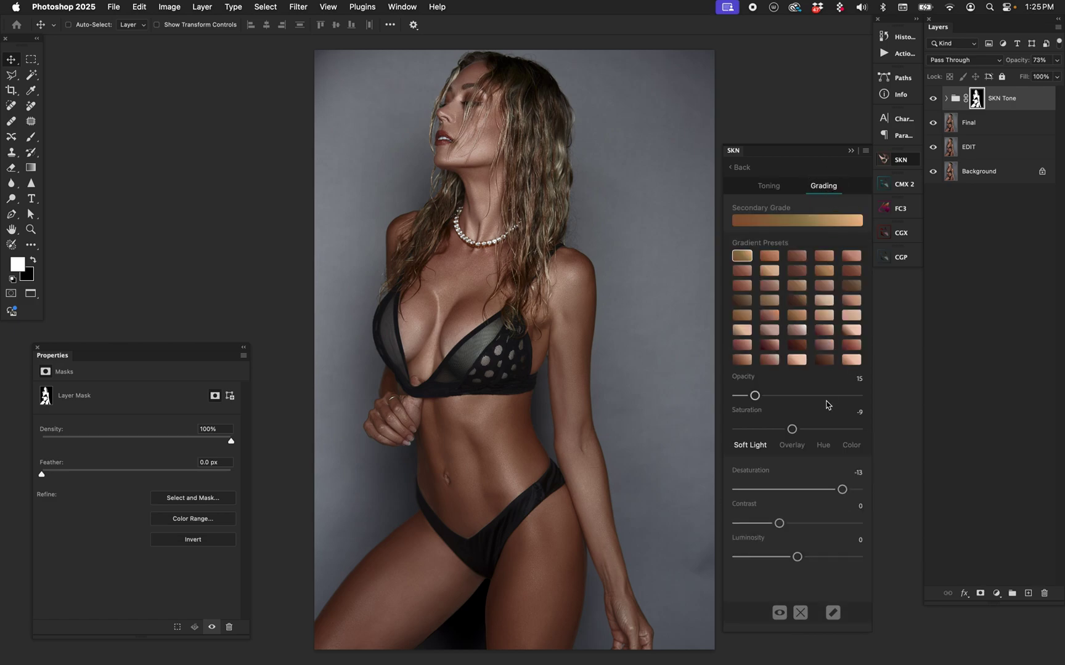
left_click(791, 445)
left_click(758, 450)
left_click(793, 449)
left_click_drag(755, 396, 788, 397)
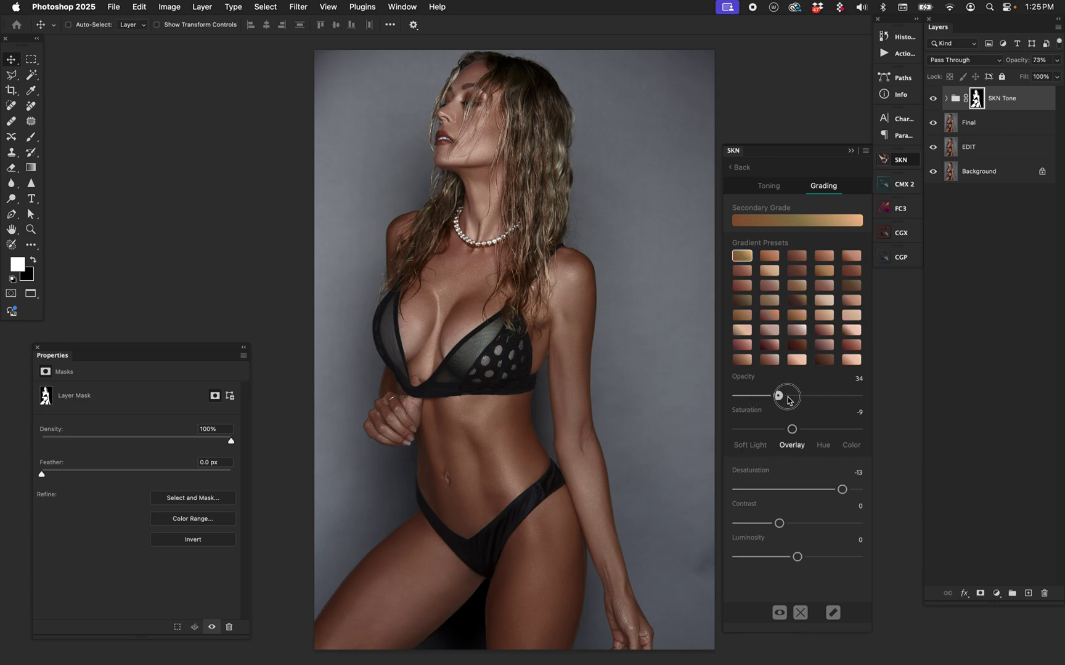
left_click(794, 453)
left_click(826, 450)
left_click(853, 462)
left_click(751, 445)
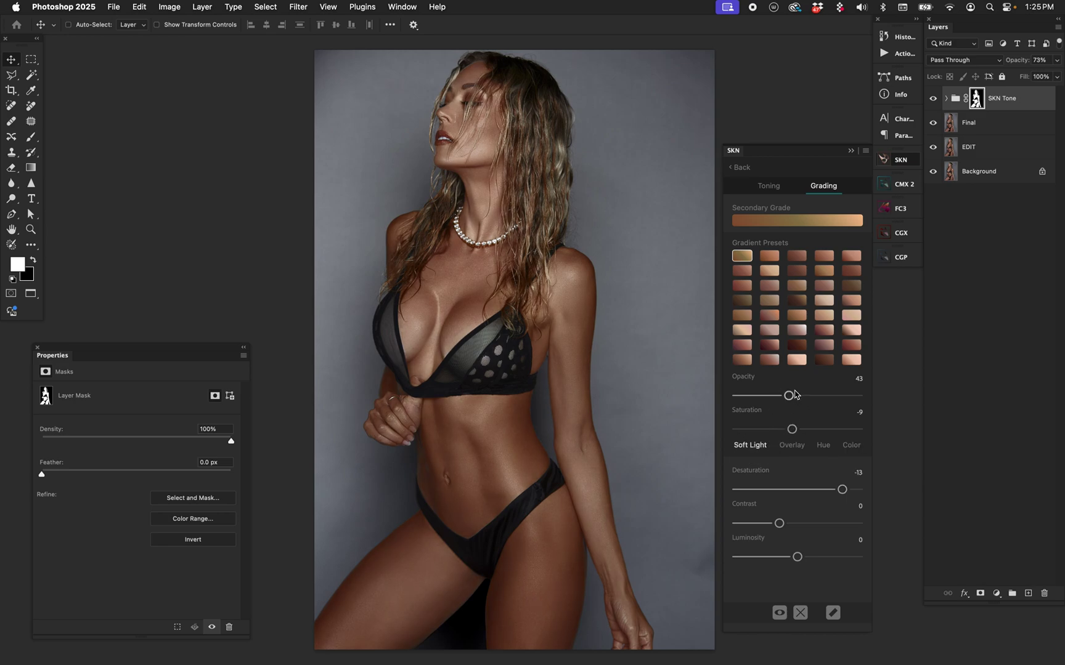
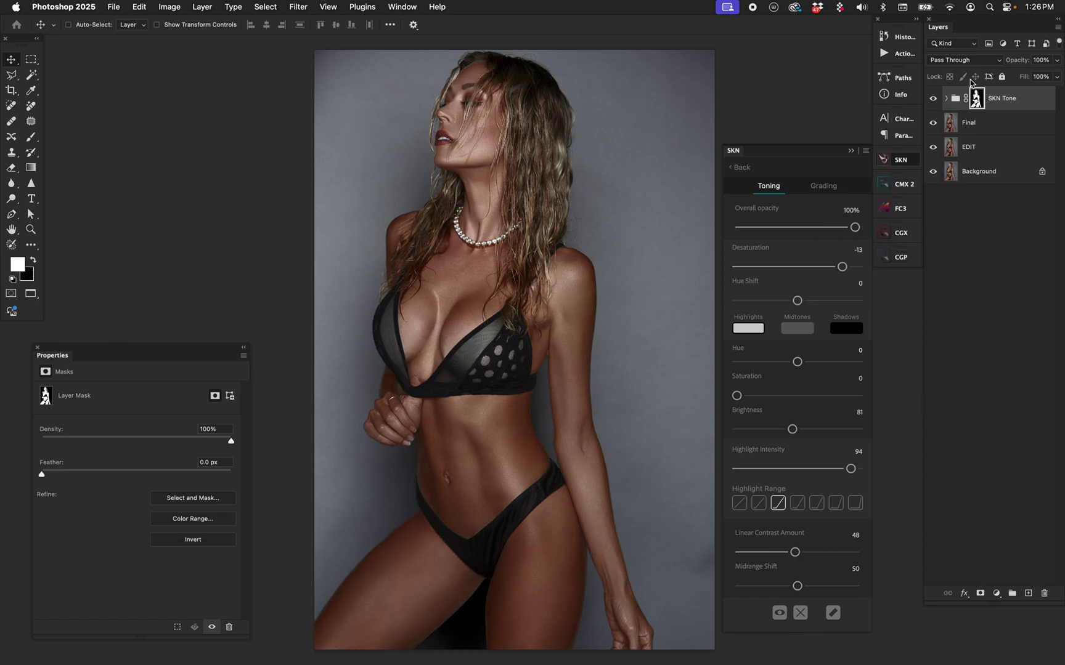
Set the linear contrast amount to 26, midtones brightness to 43 and highlight intensity to 68
left_click(947, 98)
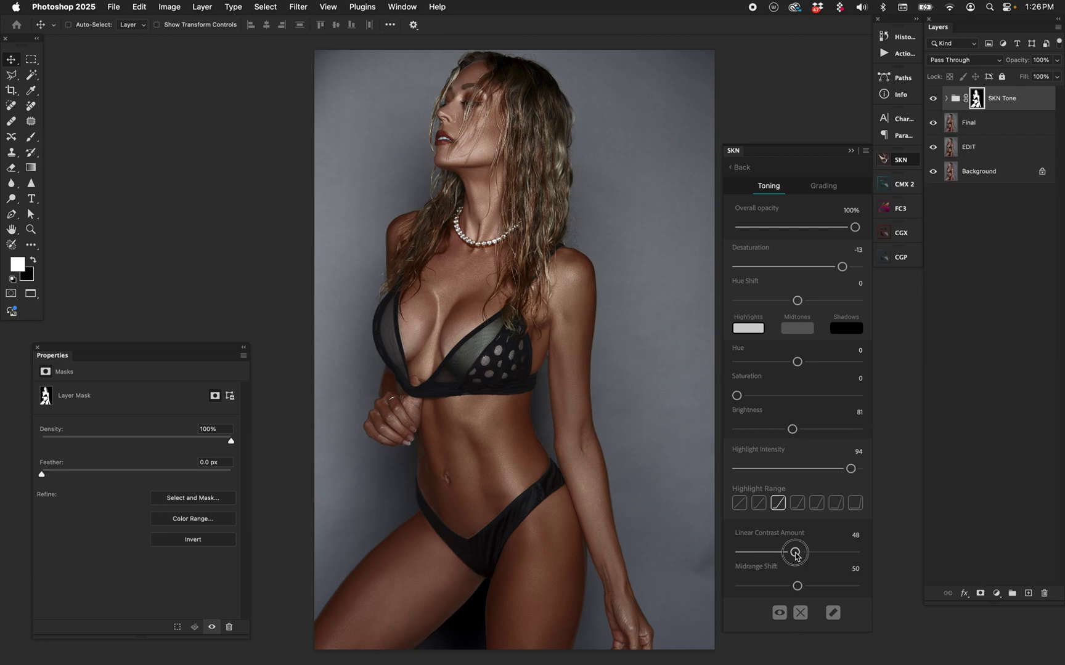
left_click_drag(795, 552, 770, 552)
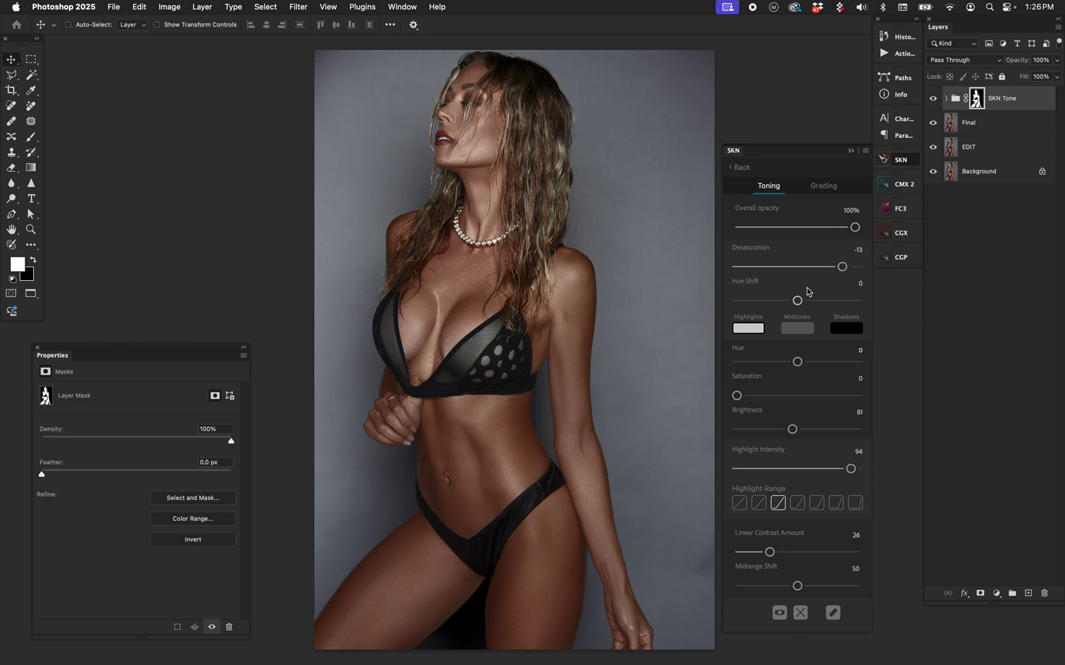
left_click(798, 329)
left_click_drag(766, 429, 780, 429)
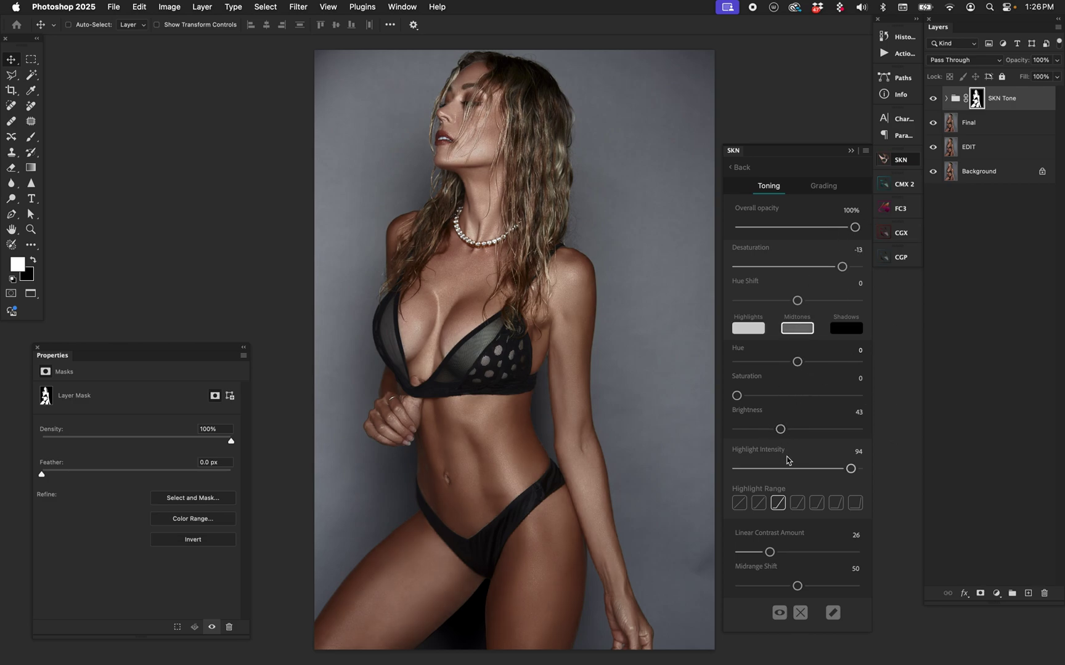
left_click_drag(851, 469, 819, 469)
Expand the SKN Tone and Midtones HSB Replace groups, view the Midtones Lum Layer in isolation and restore all layers
left_click(946, 98)
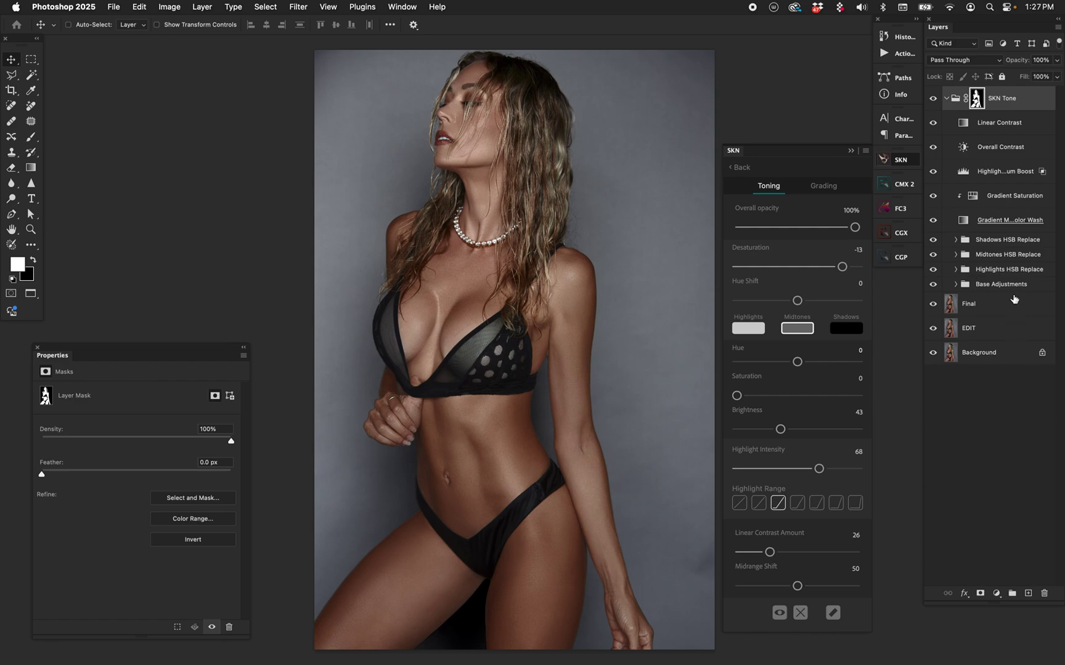
left_click(954, 255)
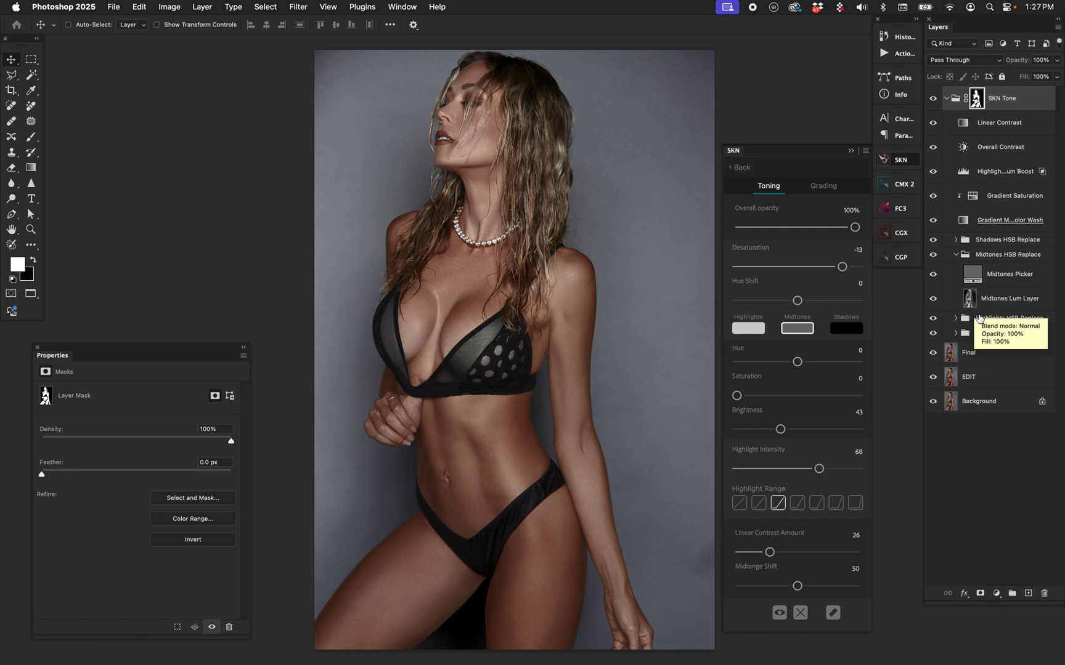
left_click(933, 299, "alt")
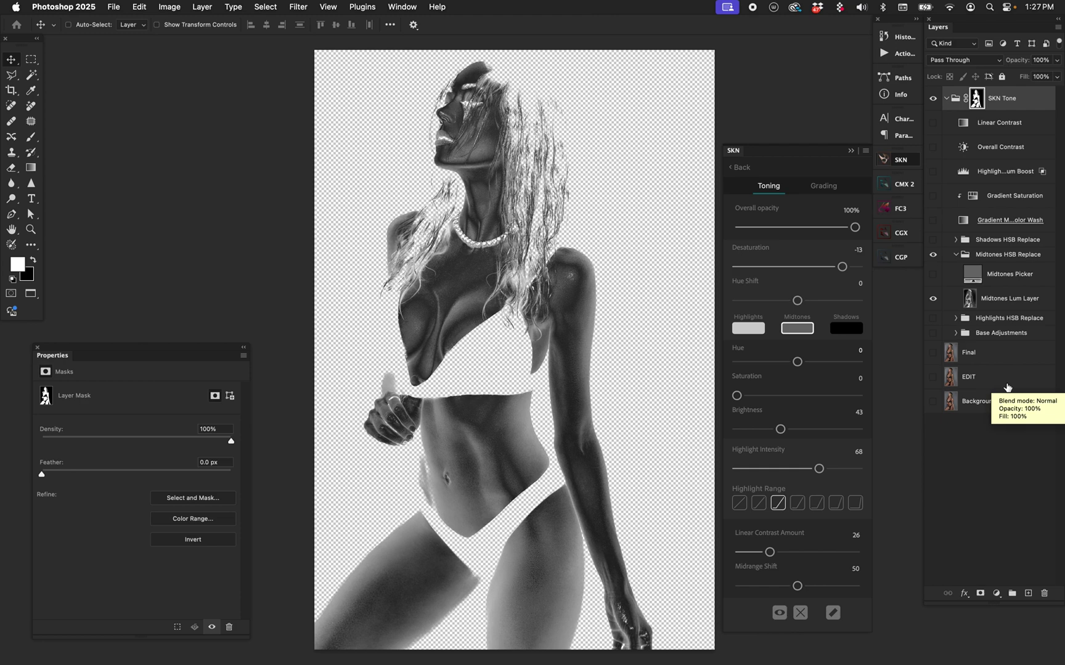
left_click(933, 299, "alt")
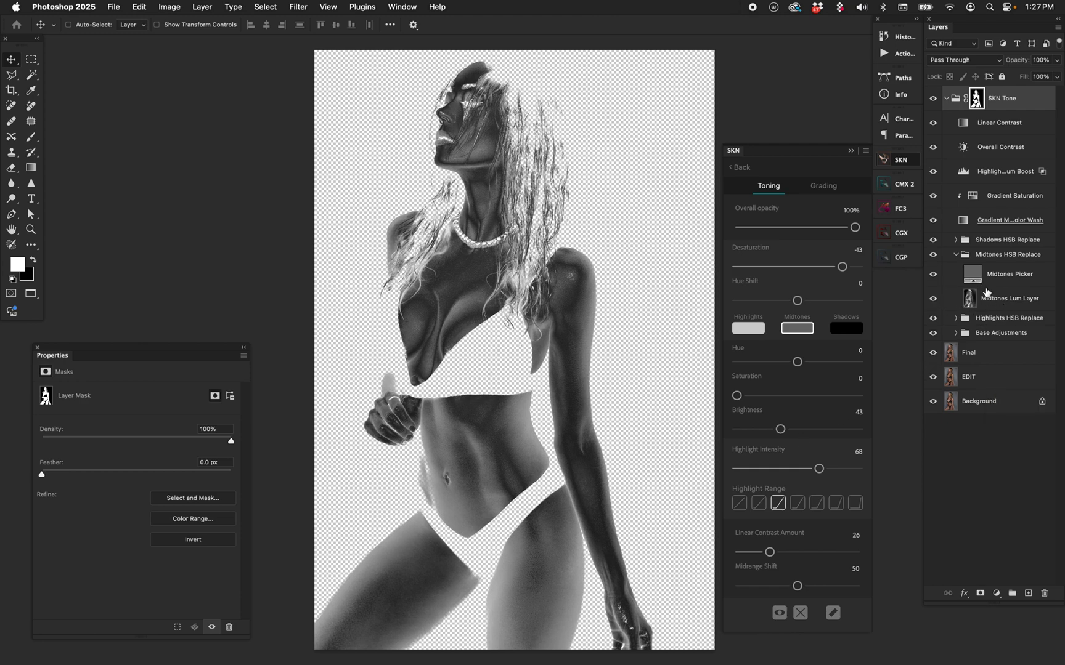
Try a saturated green and a neutral grey at 50% brightness as the Midtones Picker fill colour
left_click(974, 276)
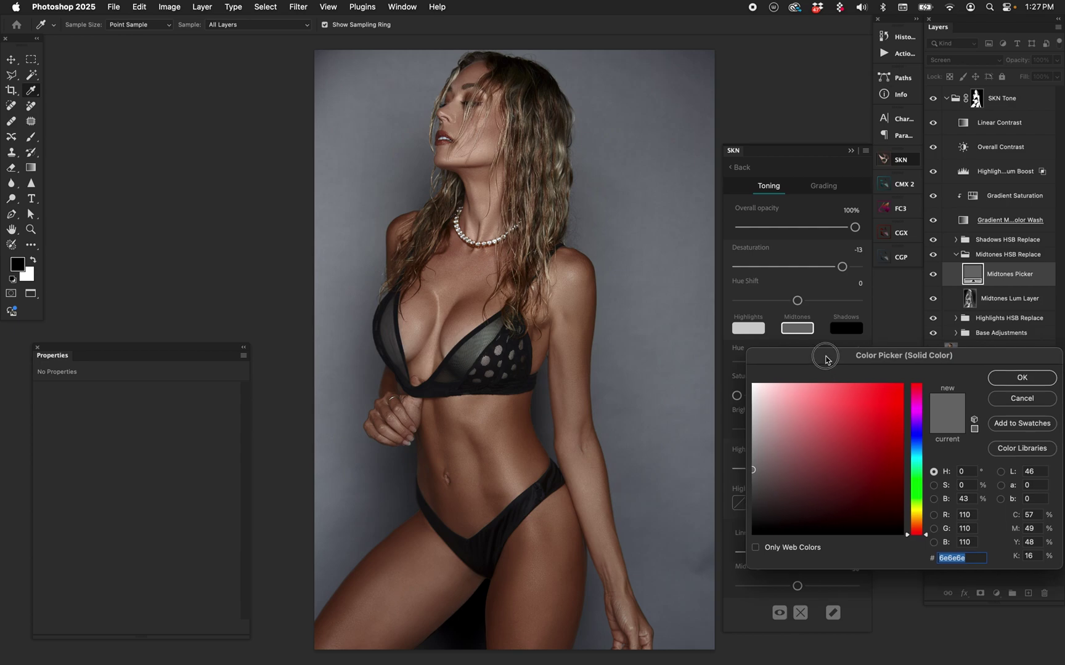
left_click_drag(826, 360, 792, 372)
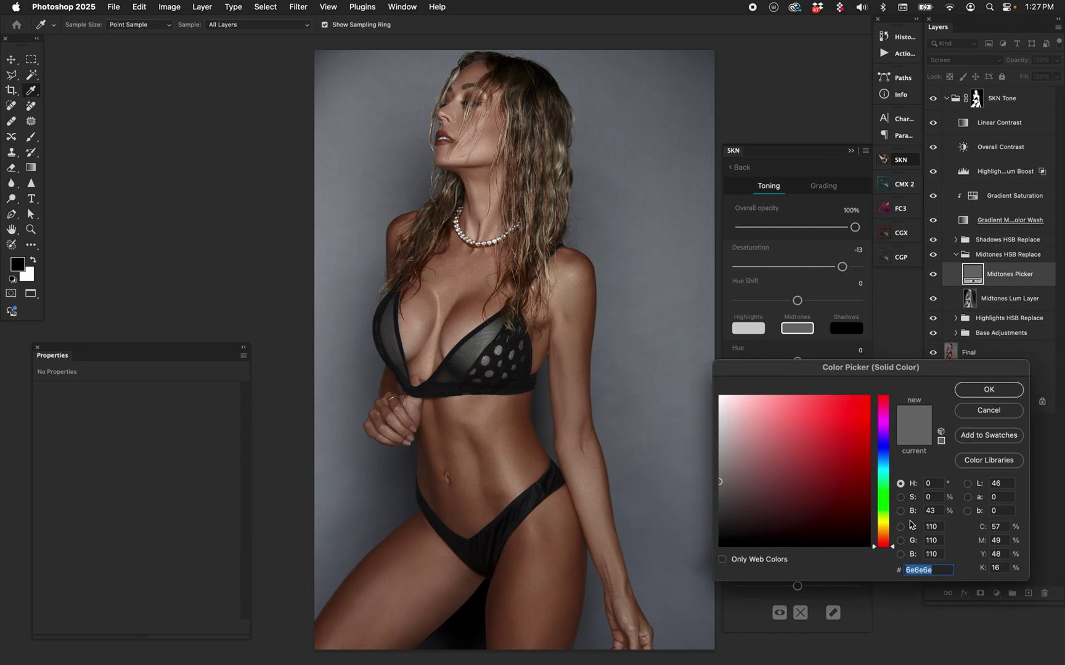
left_click(888, 495)
left_click(851, 435)
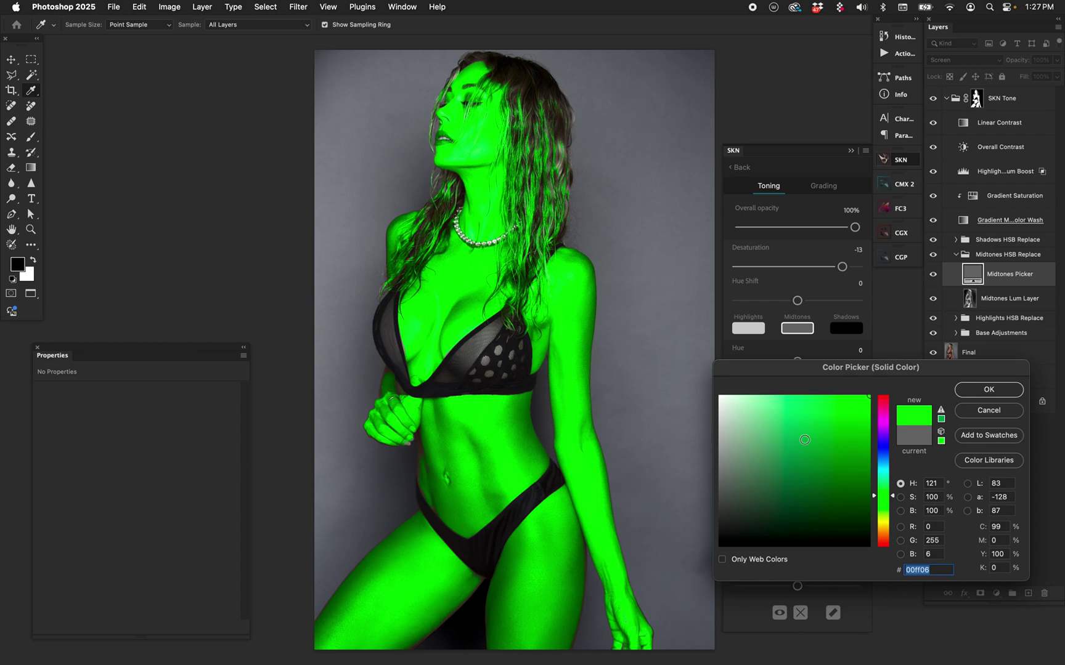
mouse_move(795, 447)
left_mouse_down()
mouse_move(711, 461)
mouse_move(705, 471)
mouse_move(715, 471)
left_mouse_up()
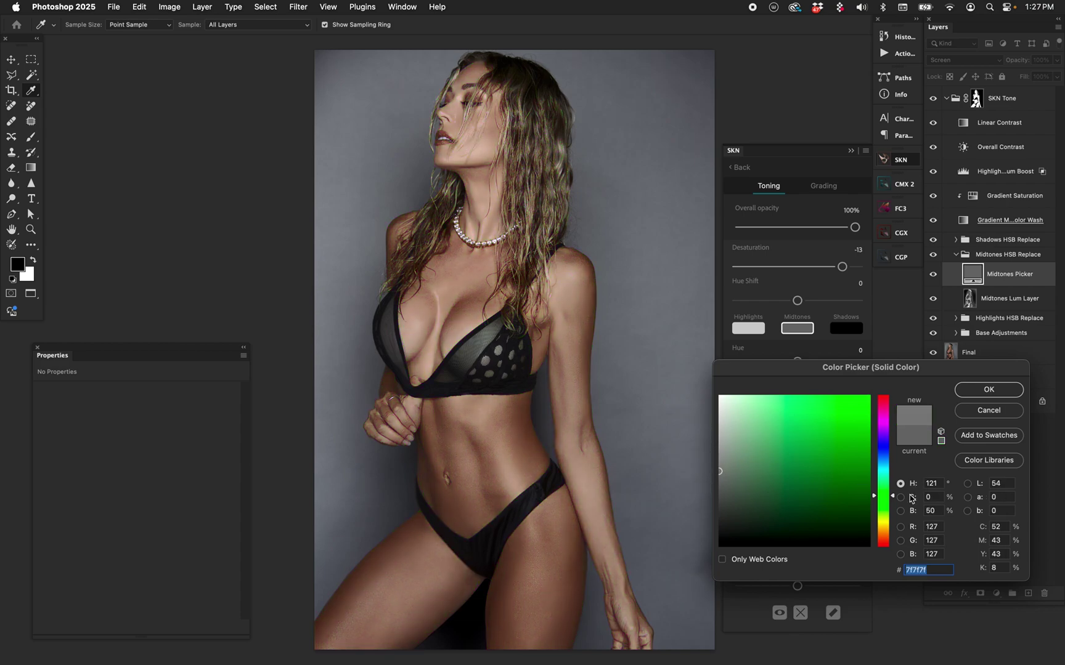
Try a darker grey at 39% brightness and a saturated magenta for the midtones fill, and discard the colour changes
left_click(900, 510)
left_click_drag(884, 476, 883, 497)
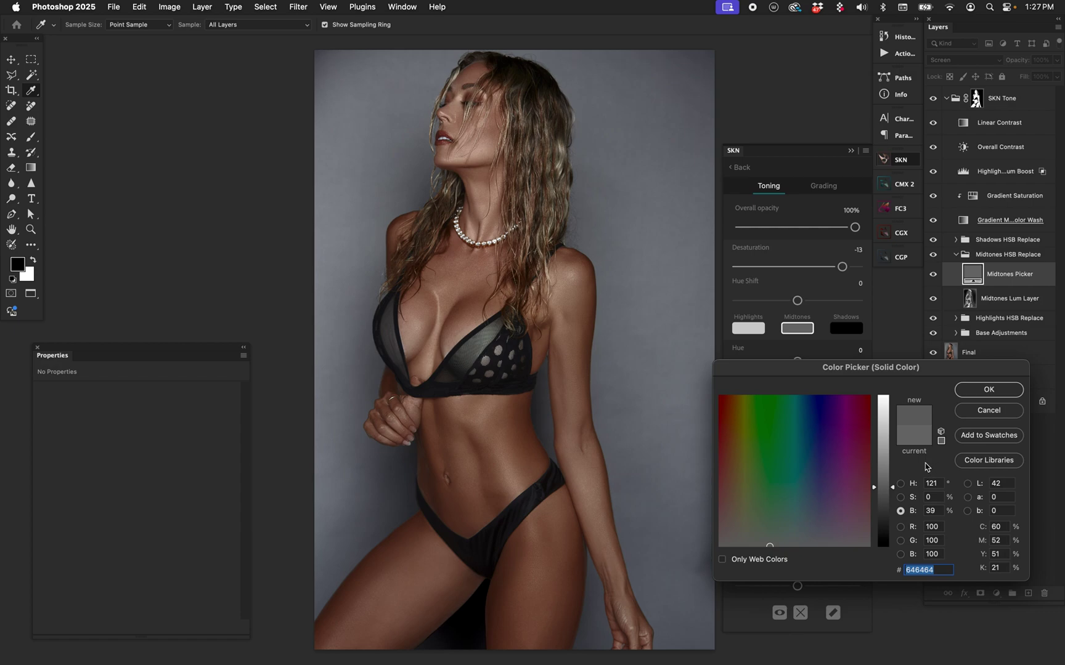
left_click(931, 511)
left_click(902, 484)
left_click_drag(883, 451, 886, 393)
left_click(831, 452)
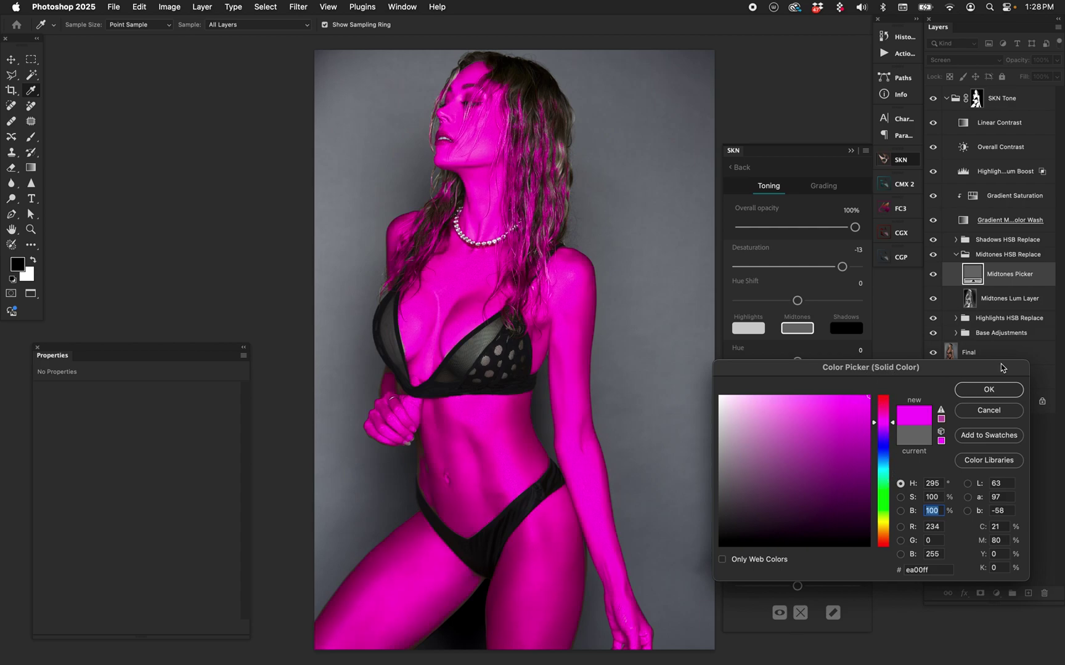
left_click(967, 412)
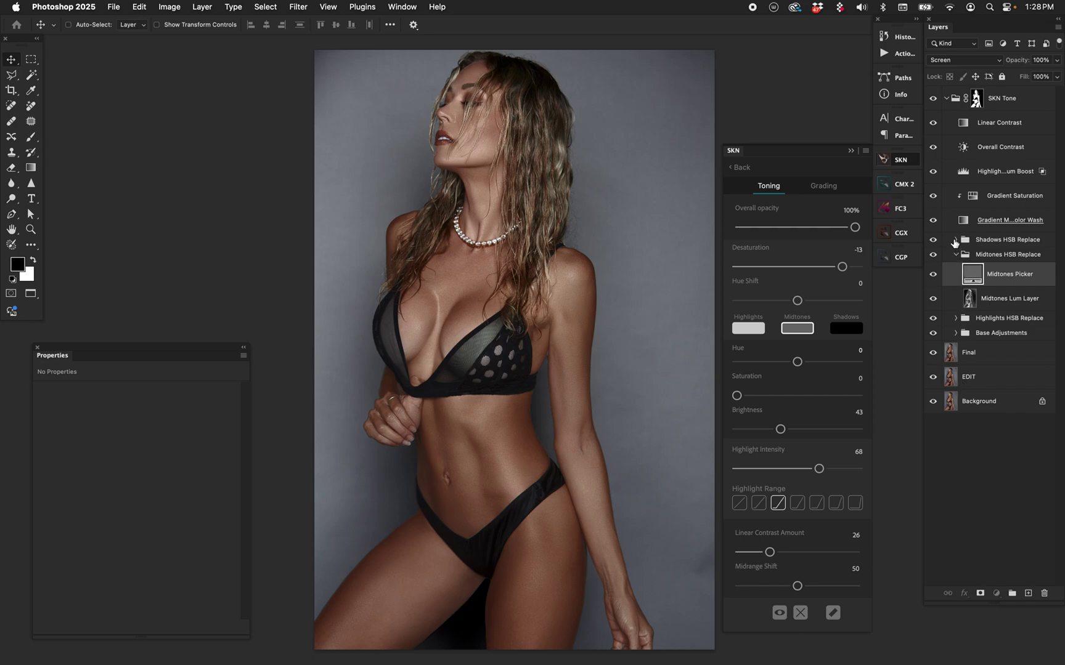
Expand the Shadows HSB Replace group, try pure red (ff0000) as the Shadows Picker fill and discard the change
left_click(954, 240)
left_click(975, 259)
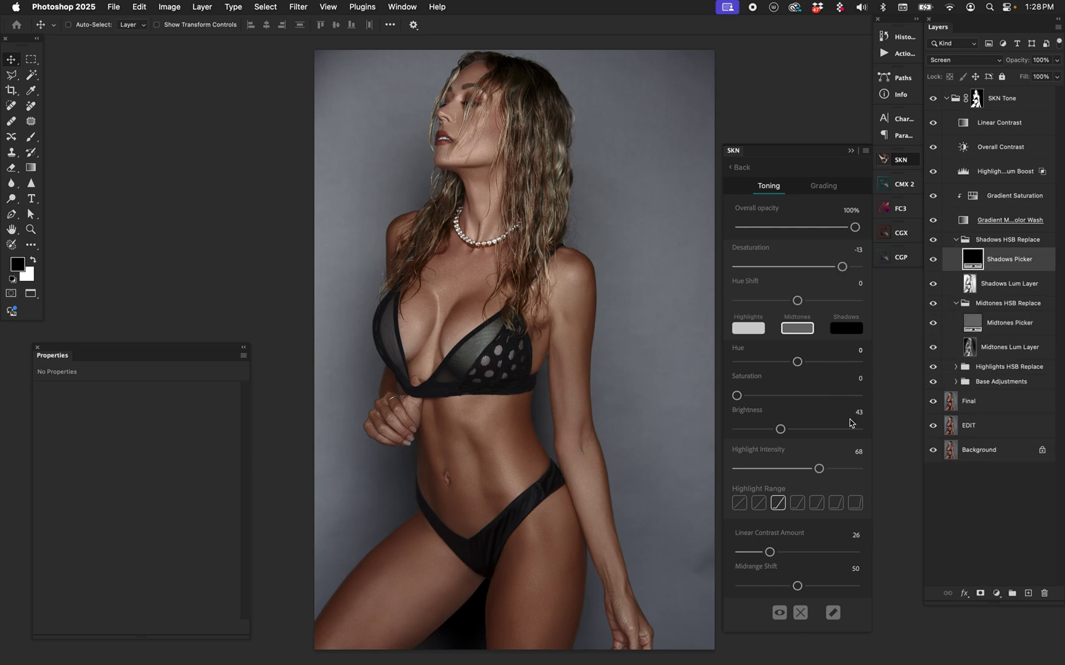
left_click(869, 397)
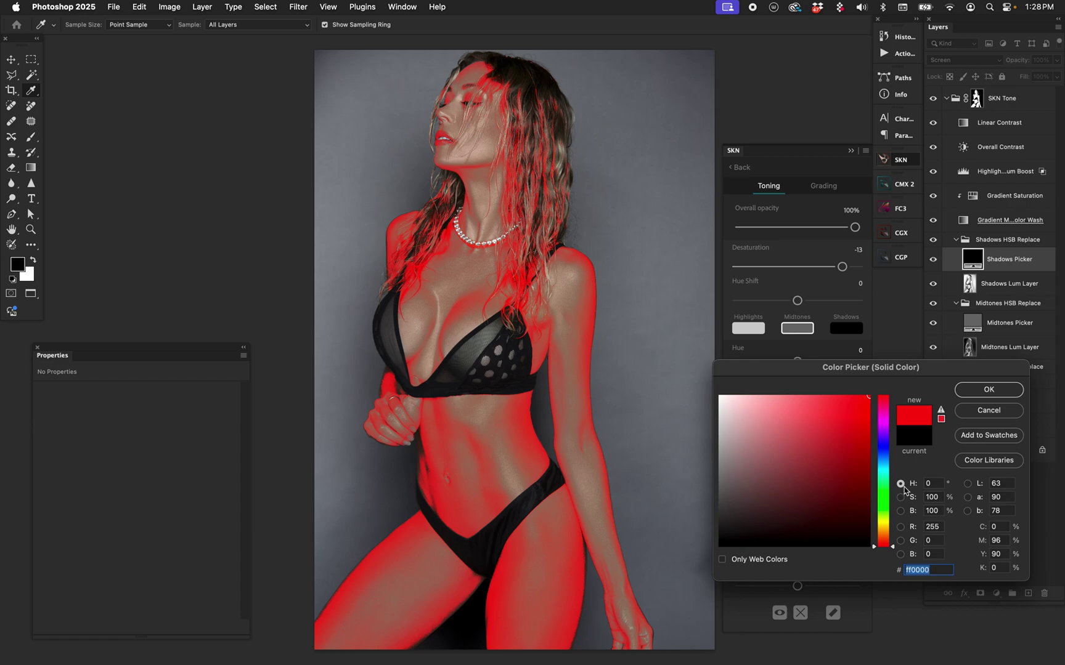
left_click(981, 412)
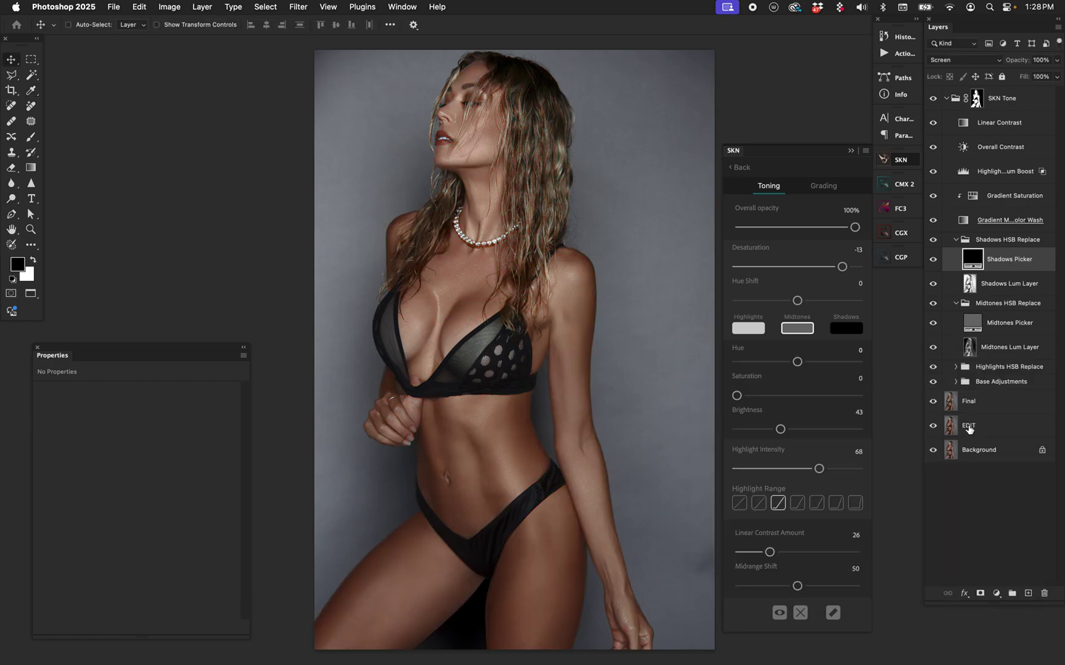
Collapse the Shadows HSB Replace, Midtones HSB Replace and SKN Tone groups
left_click(956, 240)
left_click(964, 254)
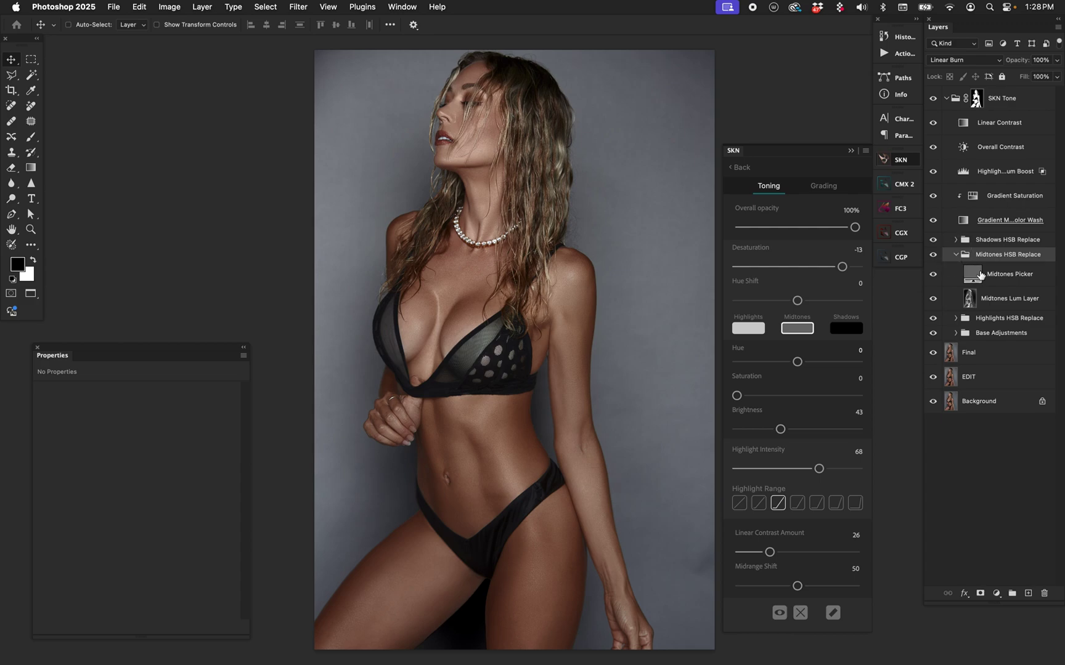
left_click(956, 255)
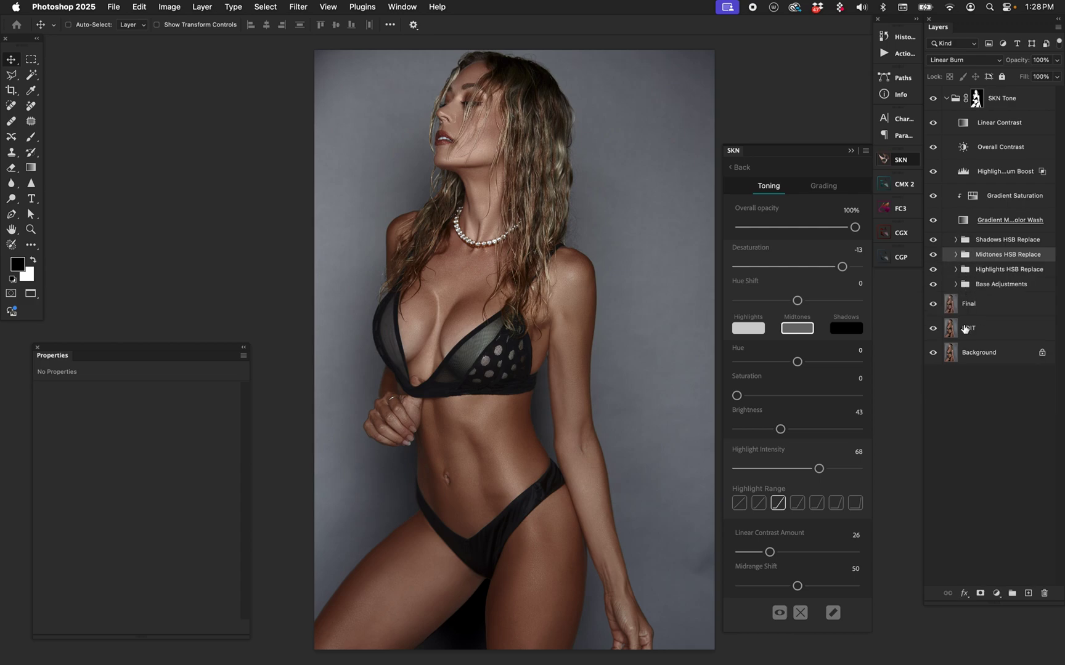
left_click(945, 99)
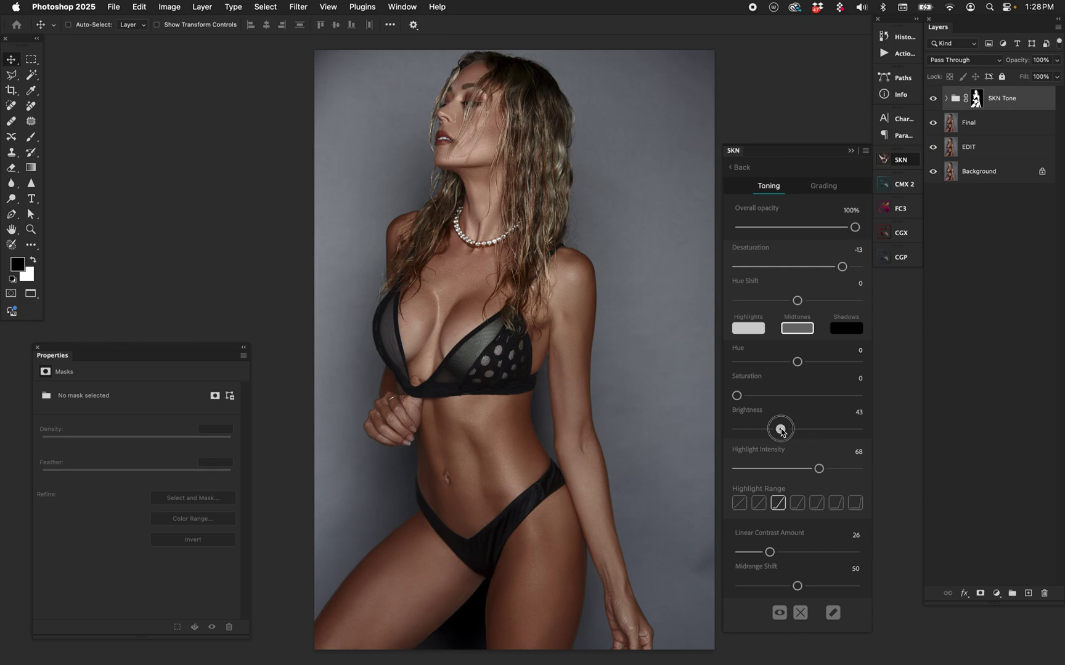
Set the highlight intensity to 72 and the linear contrast amount to 43, comparing with the SKN Tone group hidden and shown
mouse_move(780, 429)
left_mouse_down()
mouse_move(770, 429)
mouse_move(782, 431)
left_mouse_up()
key("x")
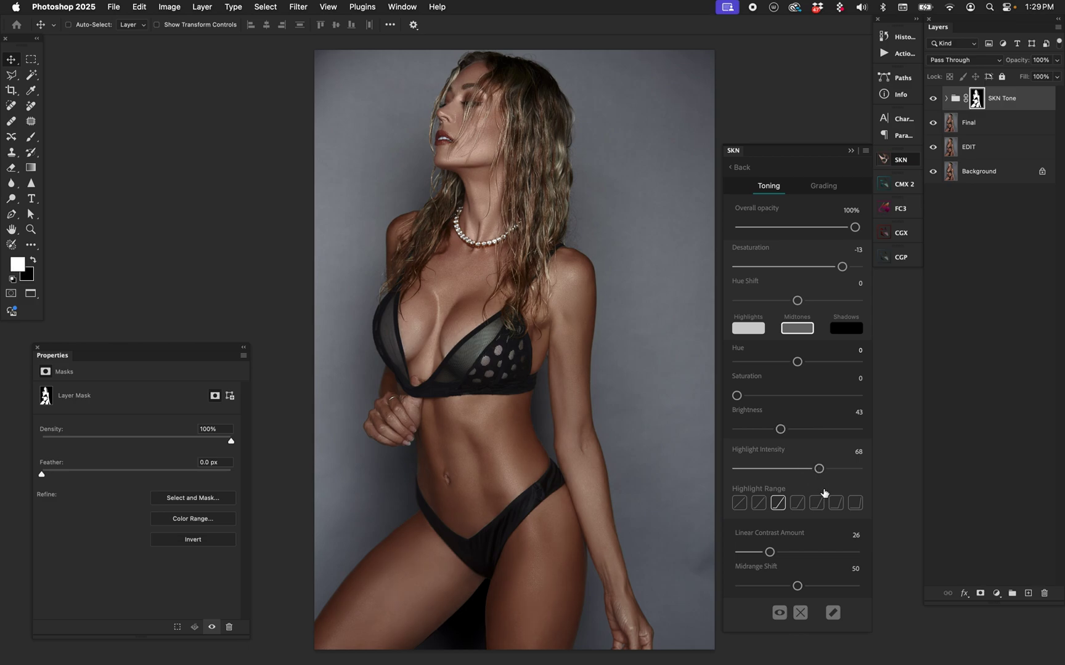
left_click_drag(819, 469, 825, 471)
left_click(933, 98)
left_click(933, 99)
left_click_drag(770, 552, 790, 552)
left_click(932, 98)
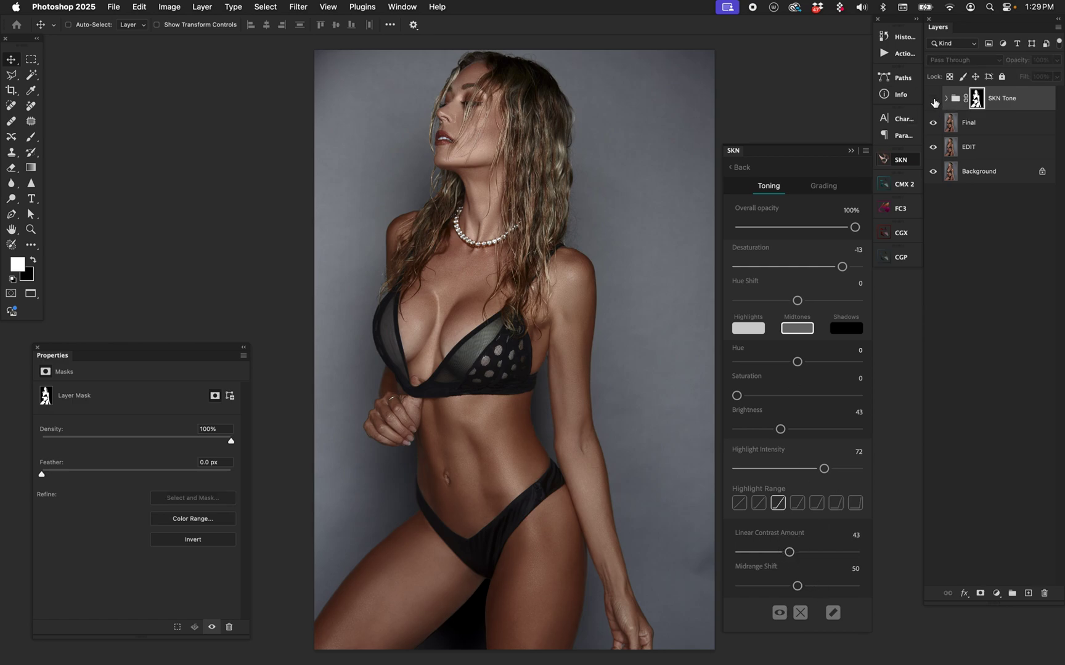
left_click(933, 99)
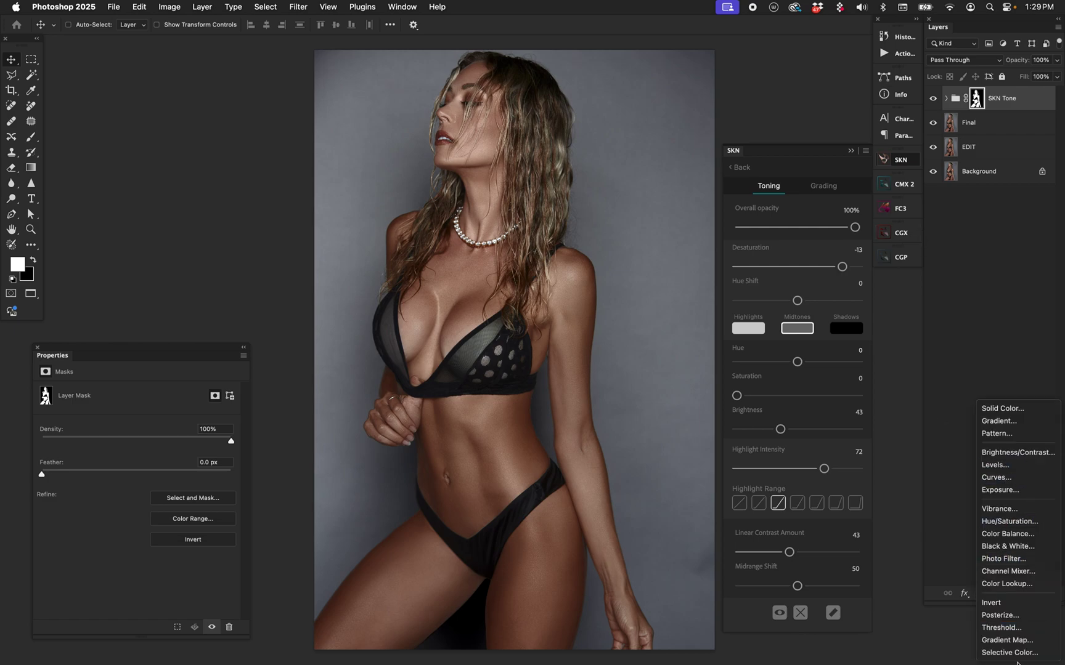
Add a Selective Color adjustment layer and set its Neutrals to magenta +3 and yellow +5
left_click(384, 557)
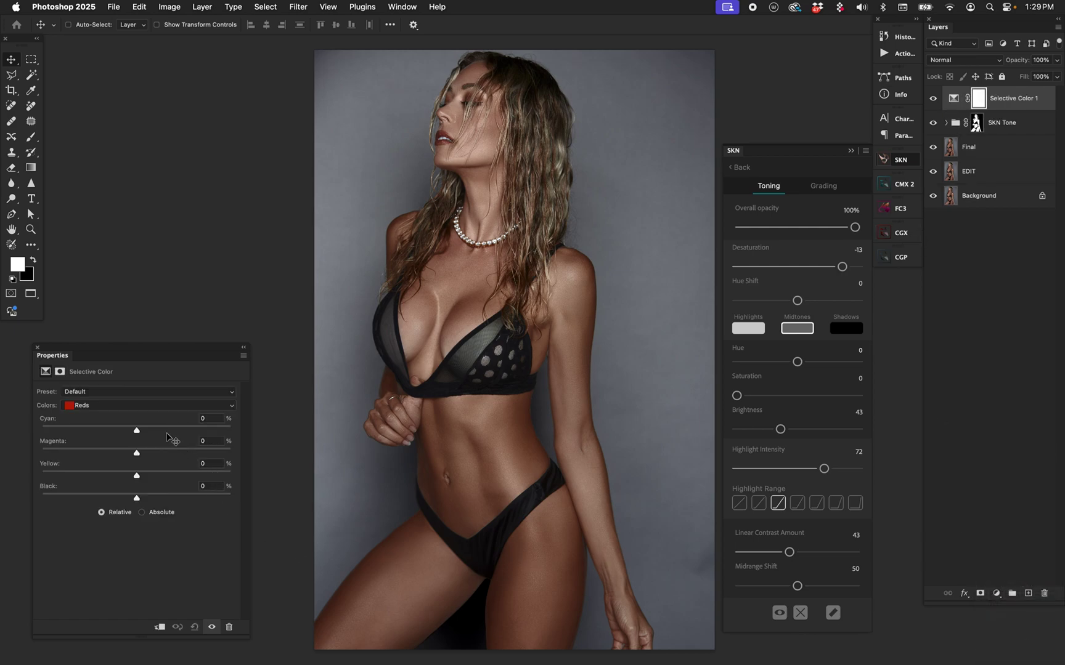
left_click(159, 406)
left_click(159, 463)
left_click(209, 441)
type("3")
key("Tab")
type("5")
Set the Selective Color Blacks to magenta +3, yellow -6 and black -3, and compare with the layer hidden and shown
left_click(225, 408)
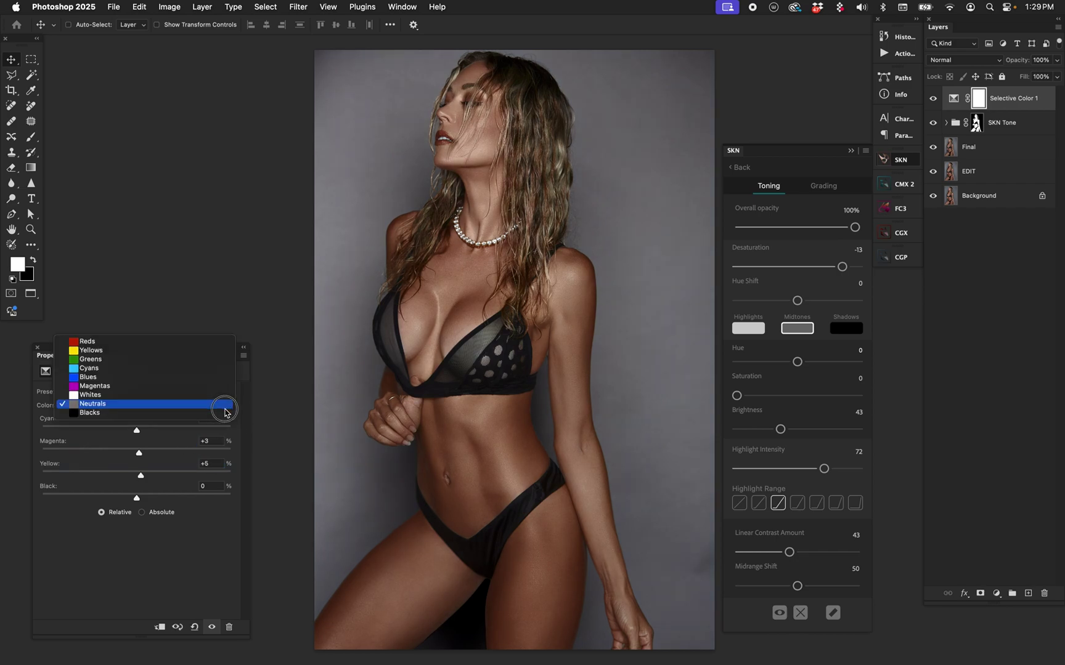
left_click(223, 414)
left_click_drag(136, 475, 140, 455)
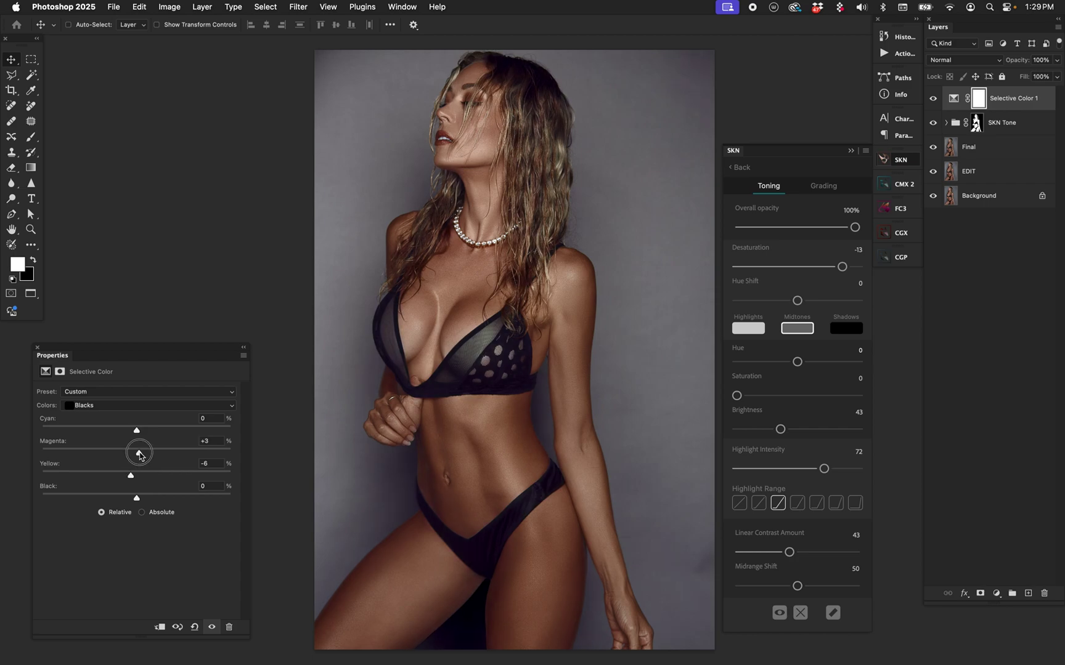
left_click_drag(136, 498, 134, 498)
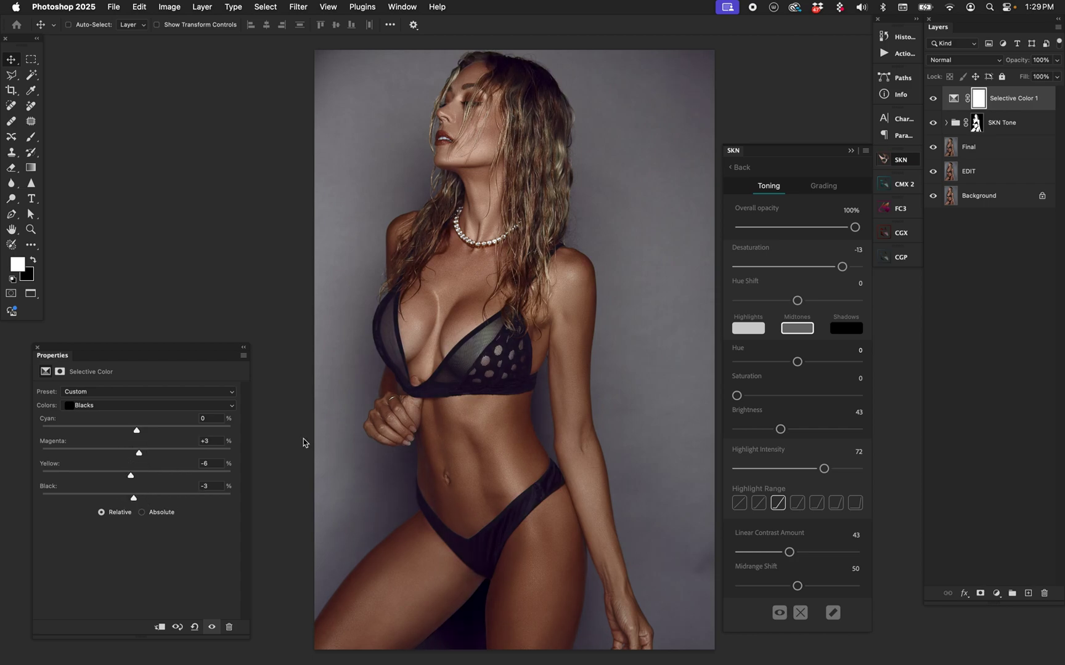
left_click(933, 98)
left_click(933, 98)
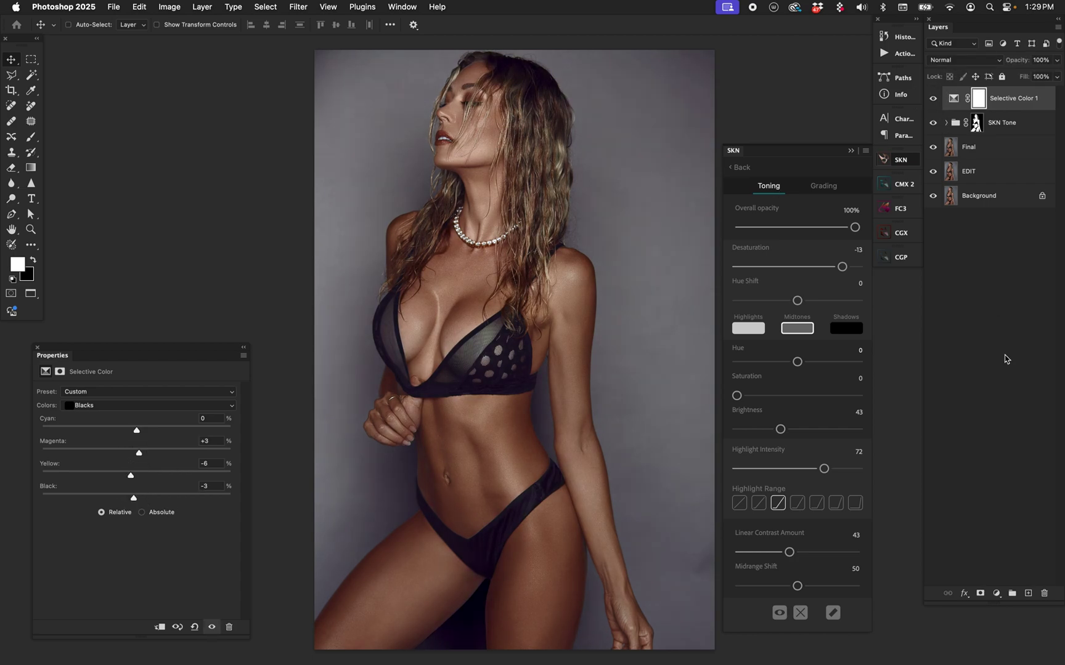
Compare the image with the SKN Tone group hidden and shown, and set the group's overall opacity to 81%
left_click(933, 123)
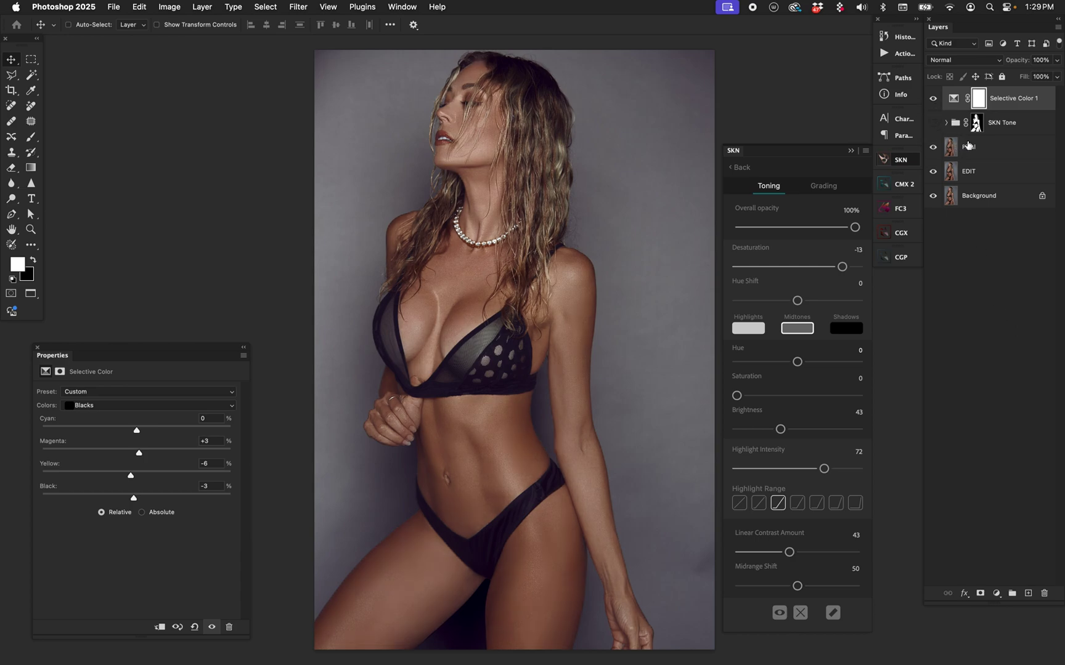
left_click(933, 123)
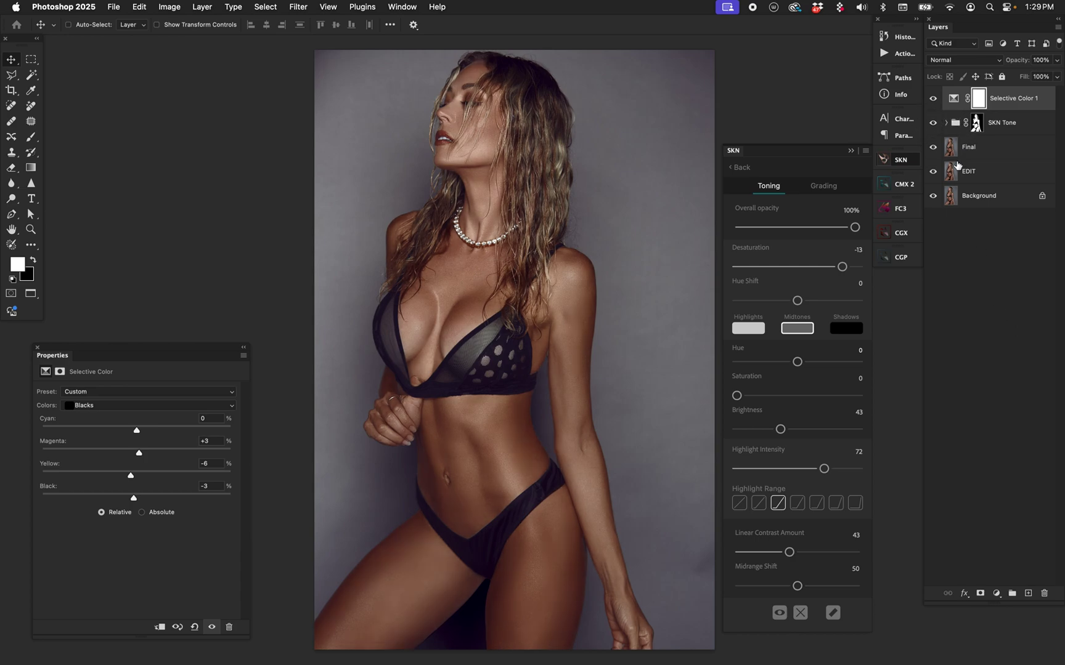
left_click(1010, 123)
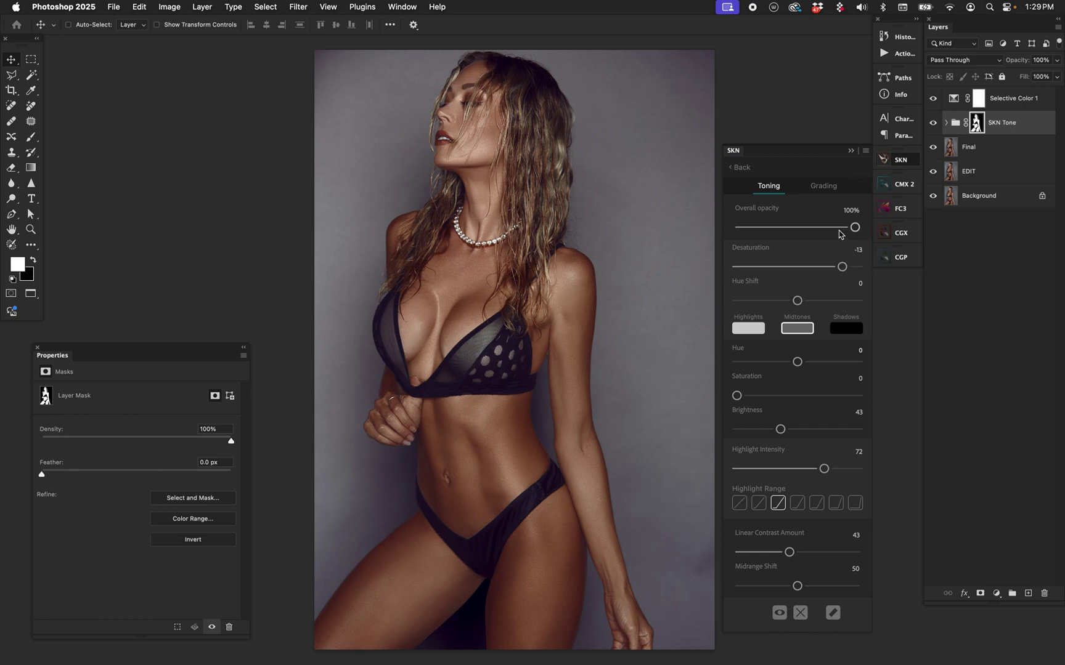
left_click_drag(839, 234, 832, 230)
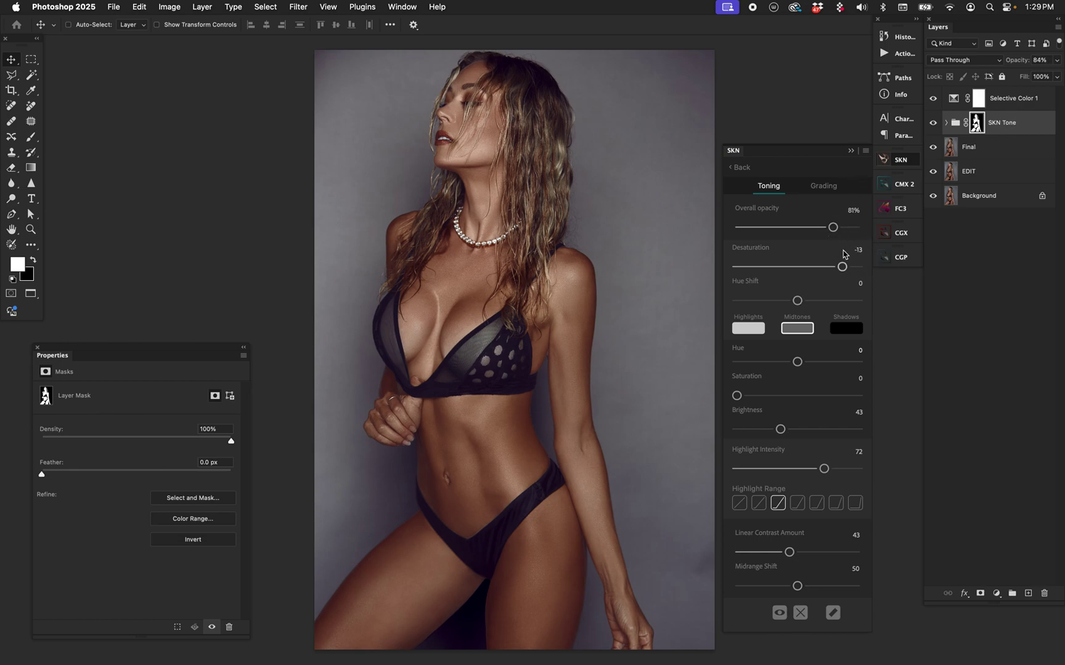
Hide and show the Final layer for comparison and delete the Selective Color 1 layer
left_click(933, 148)
left_click(932, 147)
left_click_drag(954, 99, 1045, 593)
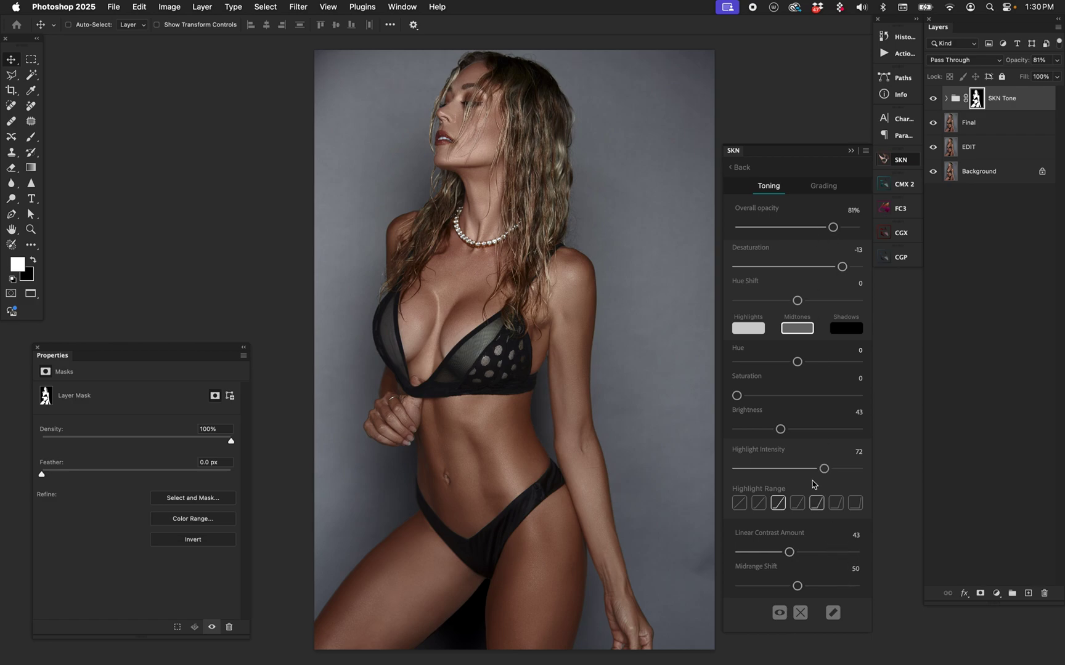
Try several gradient presets for the secondary grade and settle on the plum-to-peach one, first in the seventh row
left_click(829, 188)
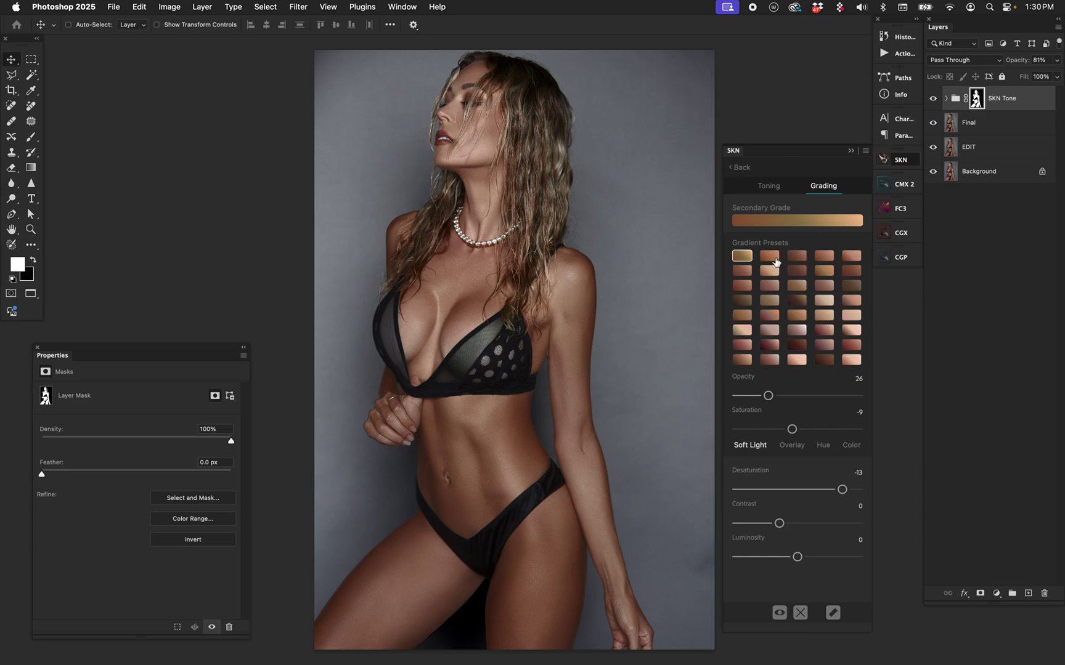
left_click(798, 301)
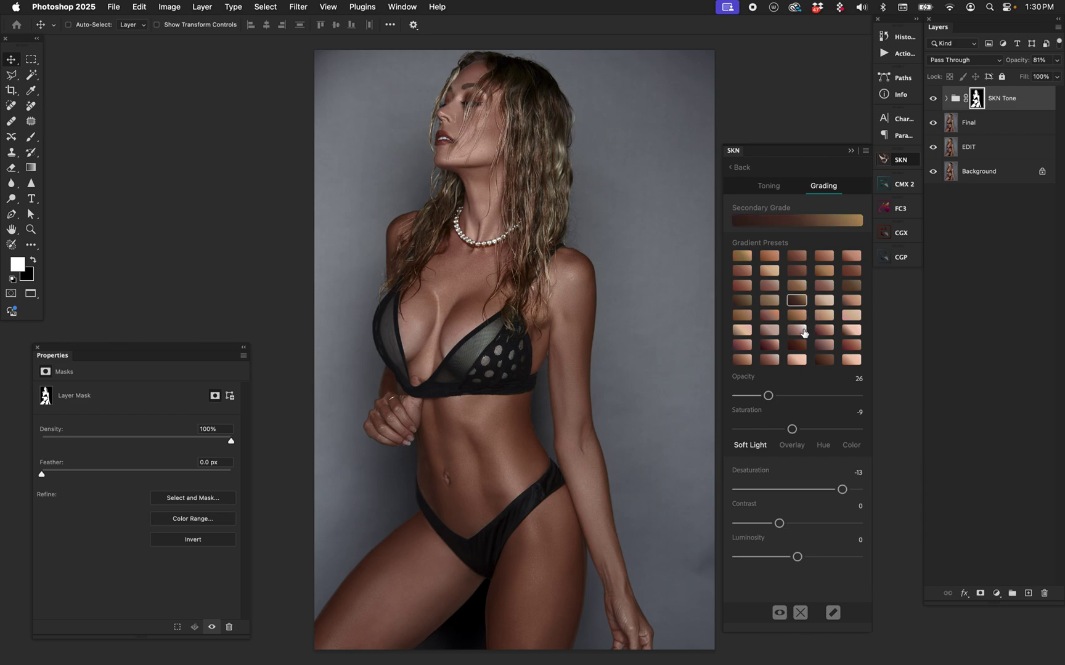
left_click(824, 302)
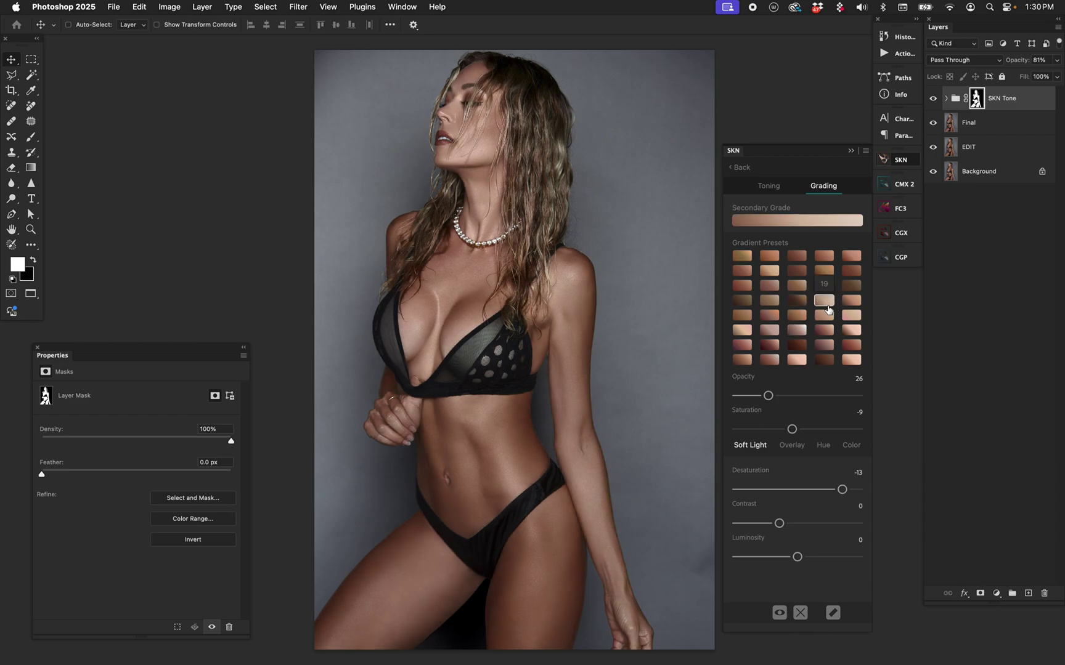
left_click(798, 345)
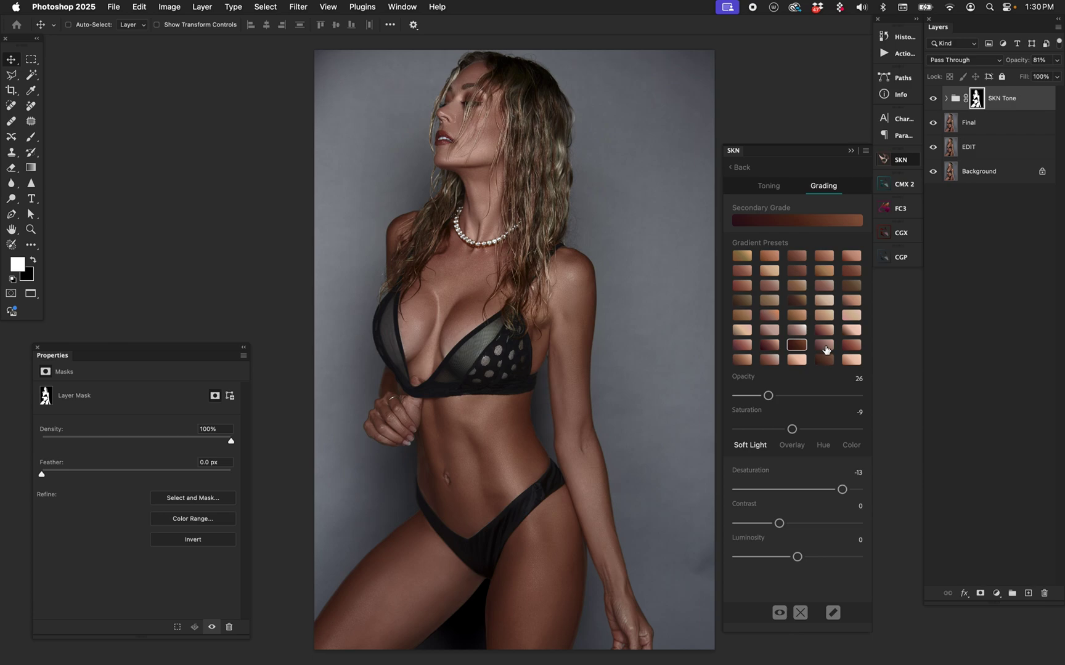
left_click(743, 258)
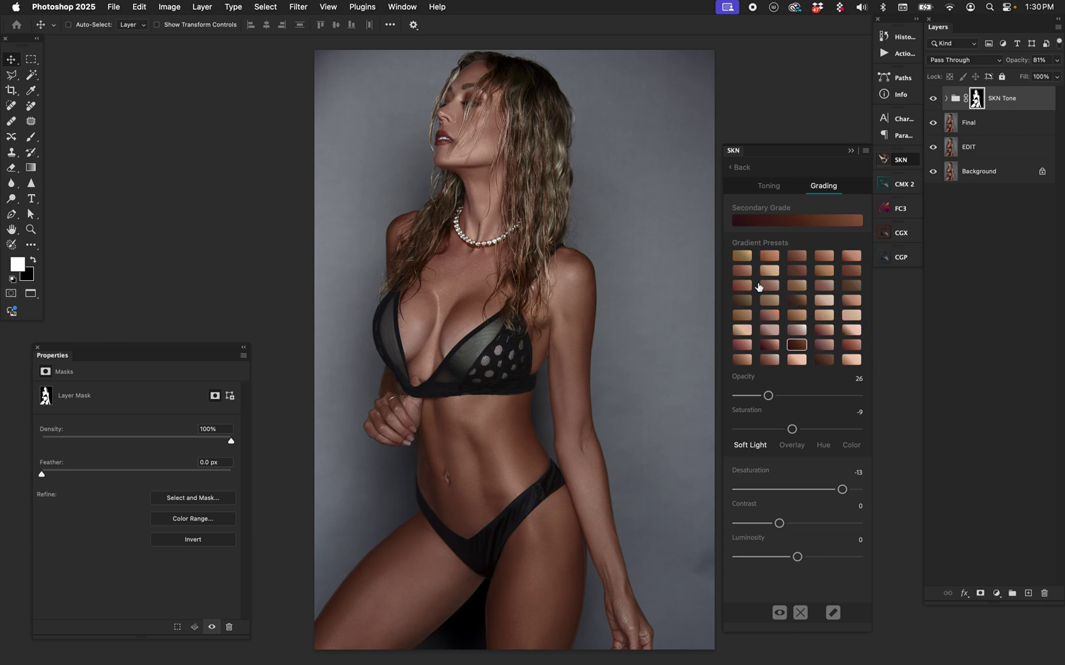
left_click(770, 361)
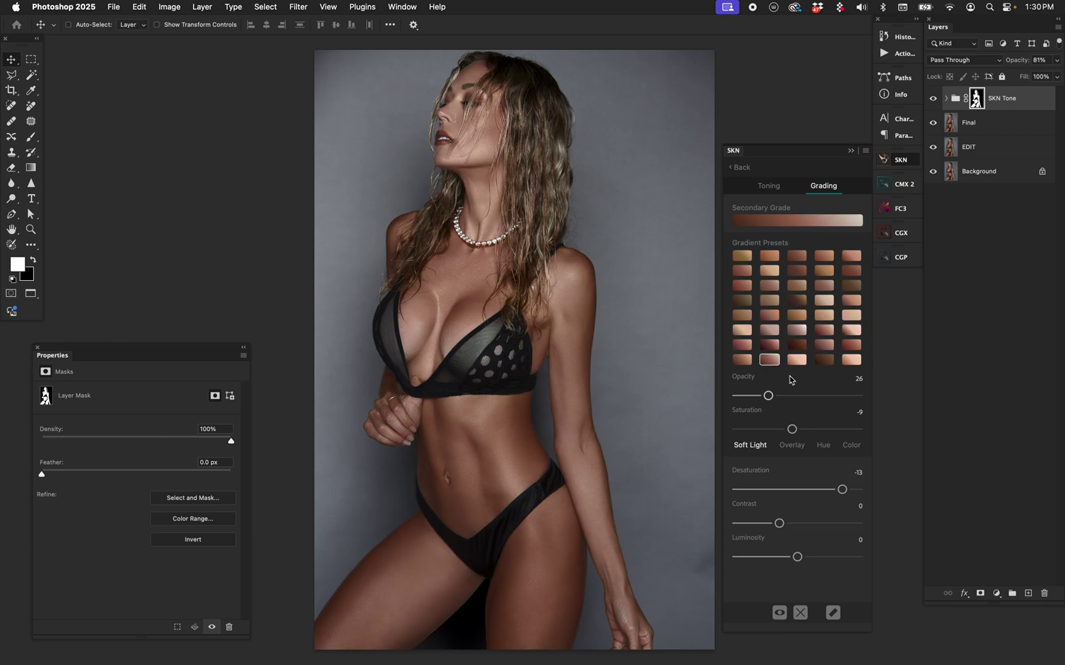
left_click(742, 345)
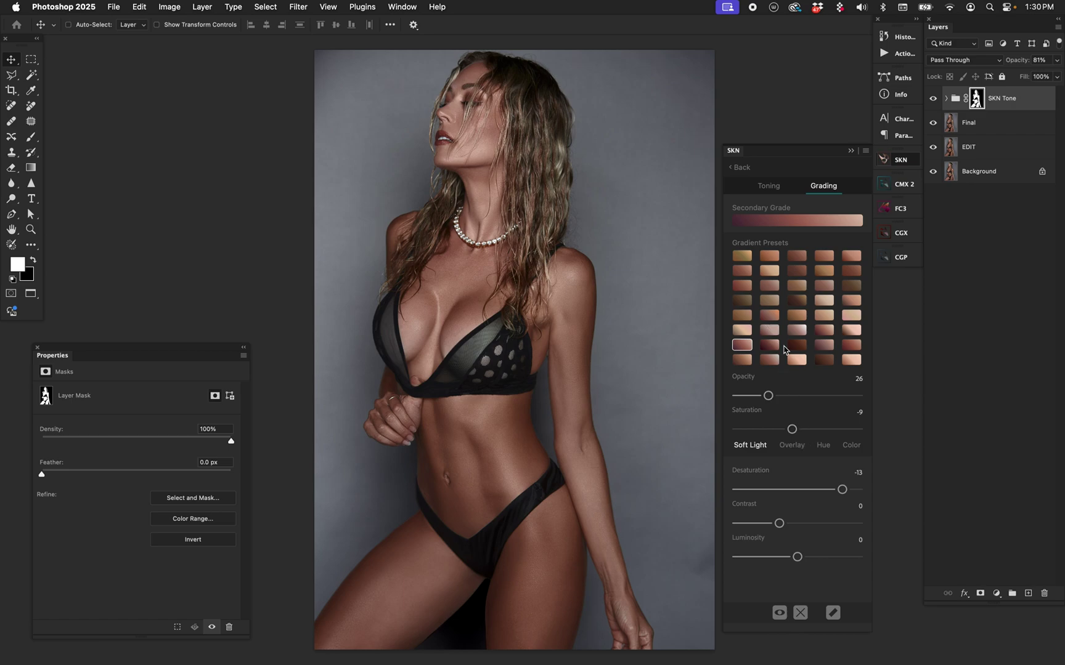
Set the toning hue shift to 3 and compare the image with the SKN Tone group hidden and shown
left_click(769, 188)
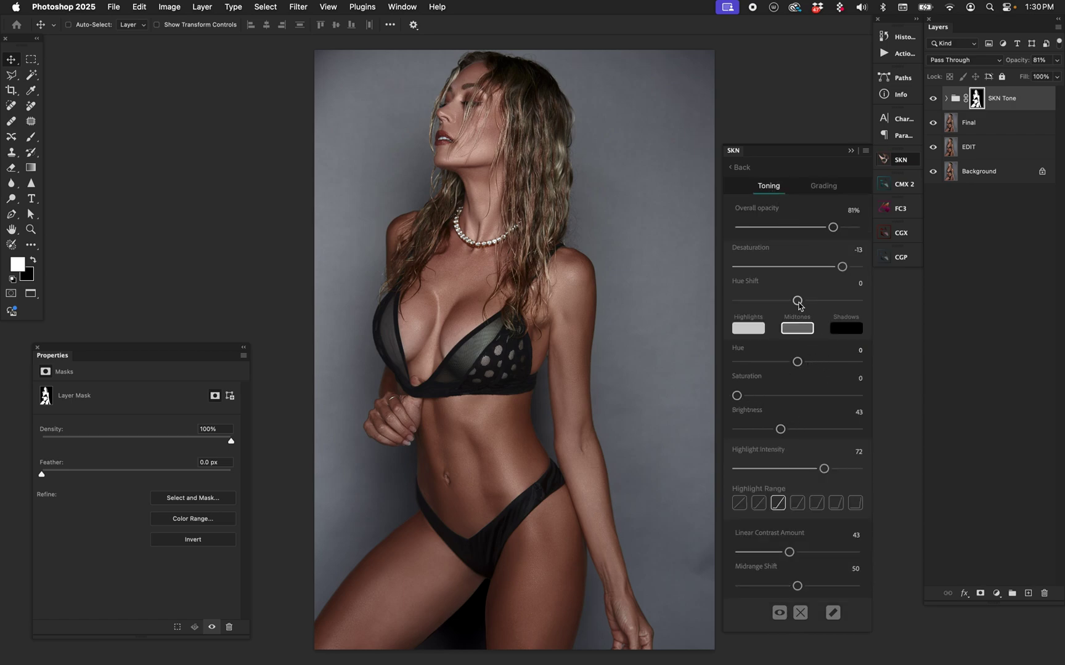
left_click_drag(797, 300, 804, 302)
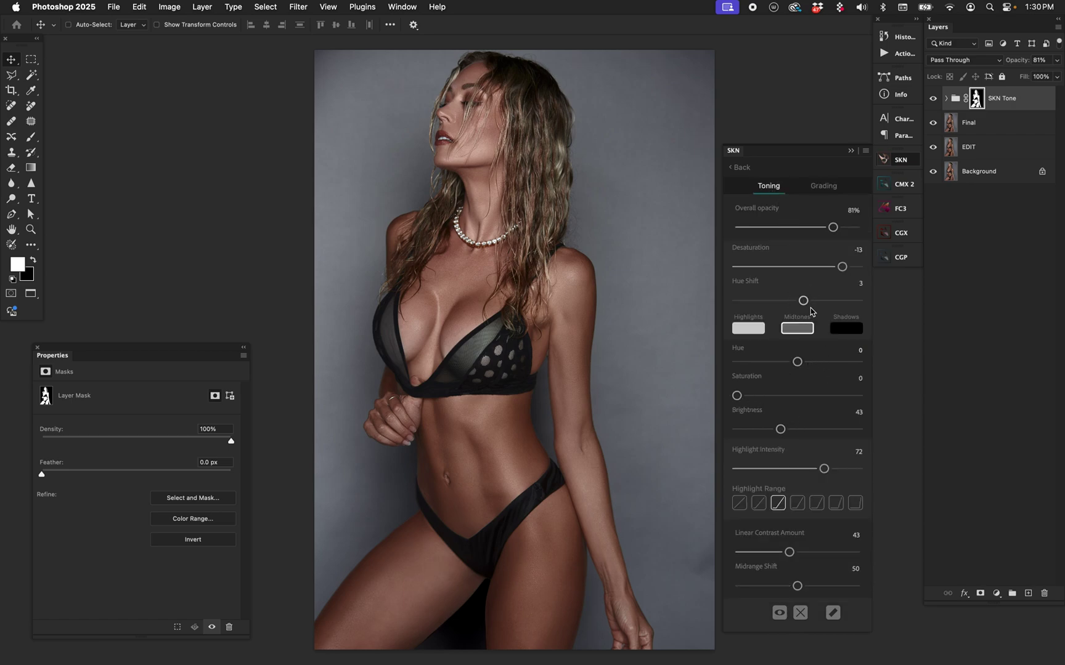
left_click(933, 100)
left_click(933, 100)
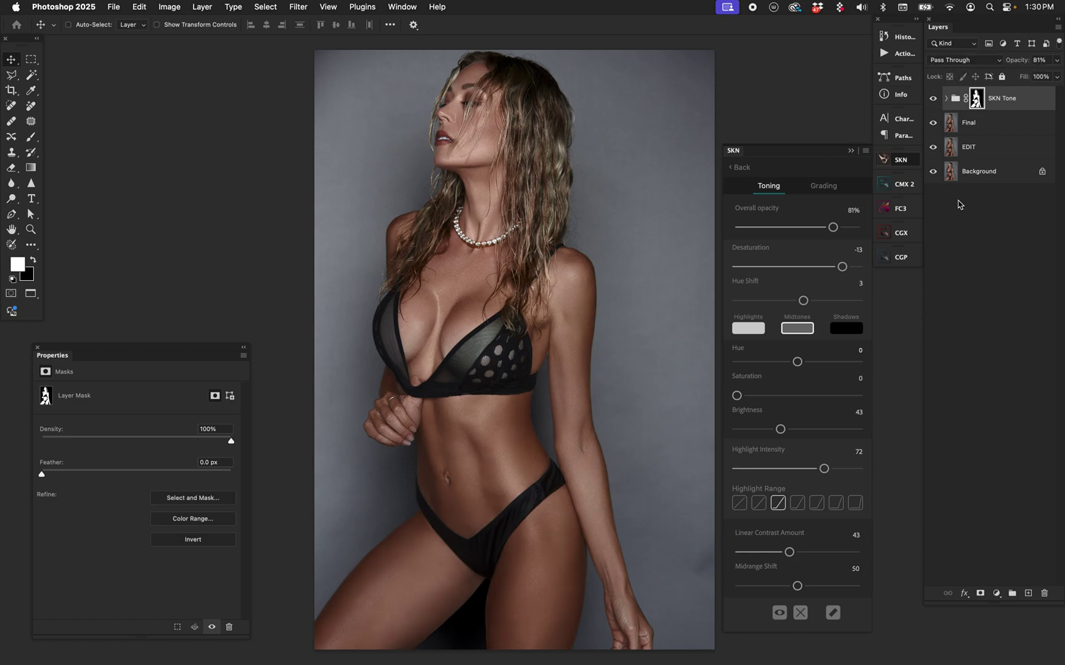